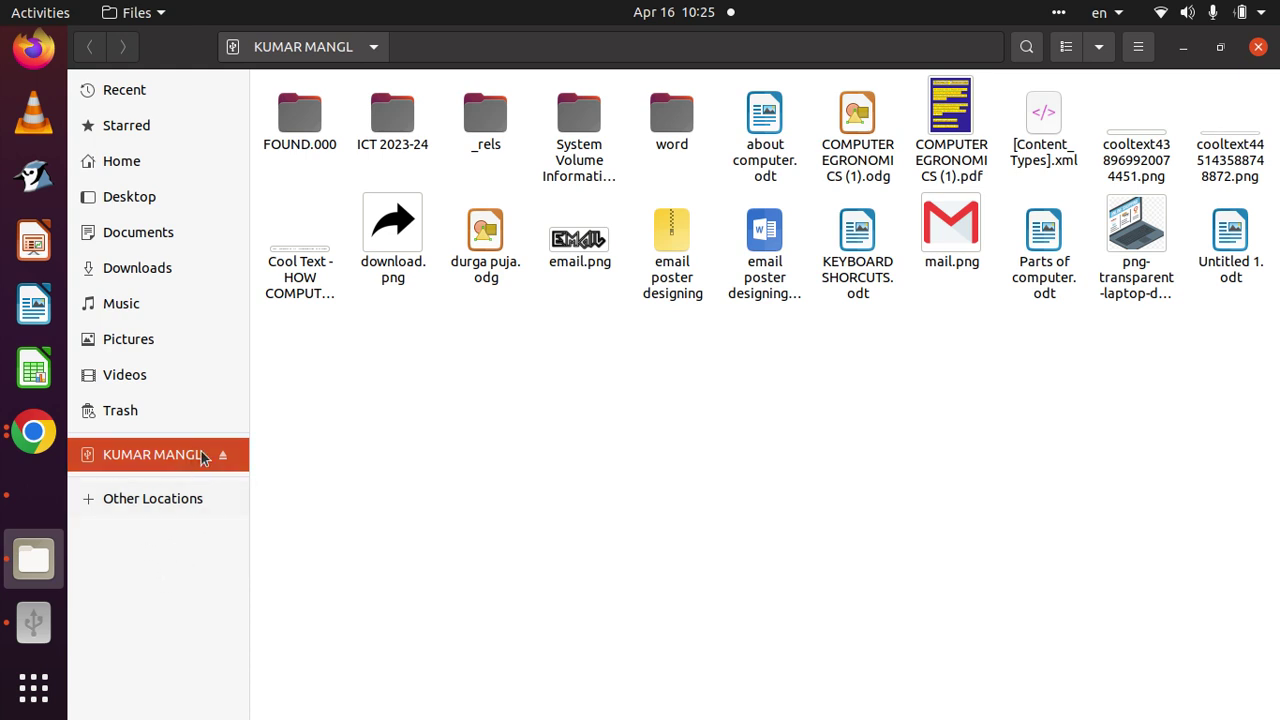
Create a folder named 'ICT' at the top level of the KUMAR MANGL pen drive.
{"action": "right_click", "coordinate": [428, 391]}
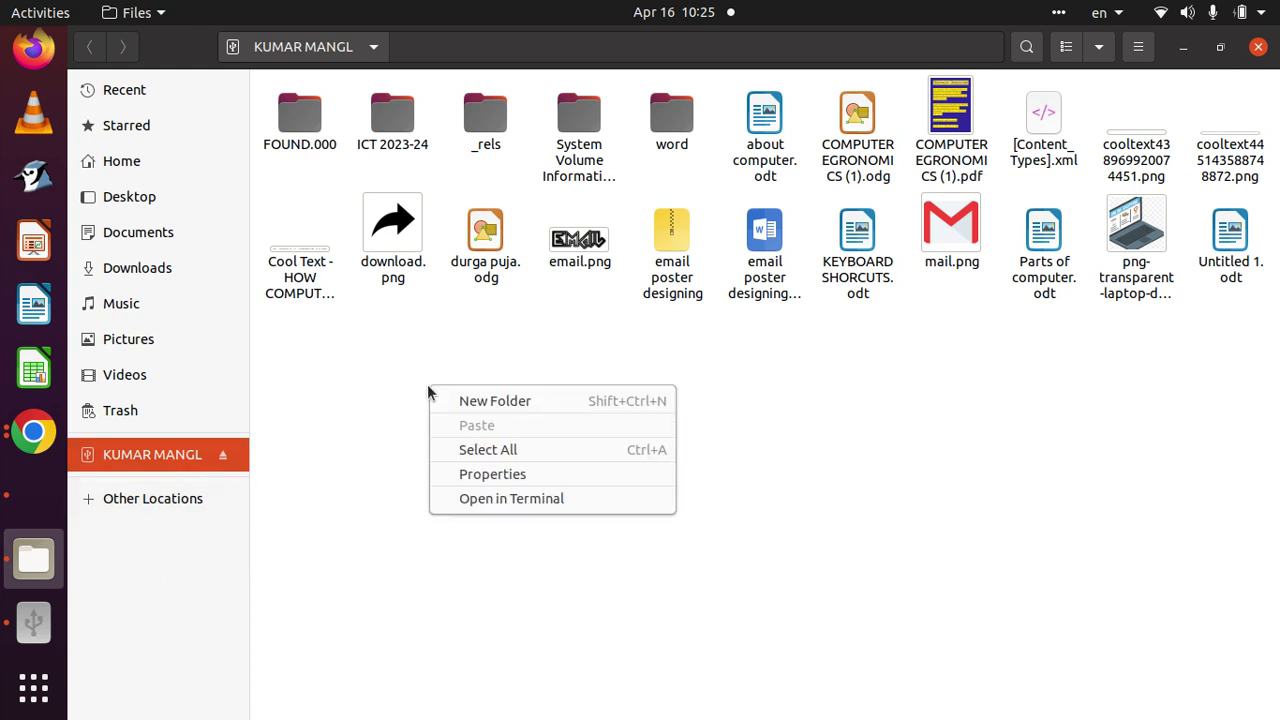
{"action": "left_click", "coordinate": [502, 400]}
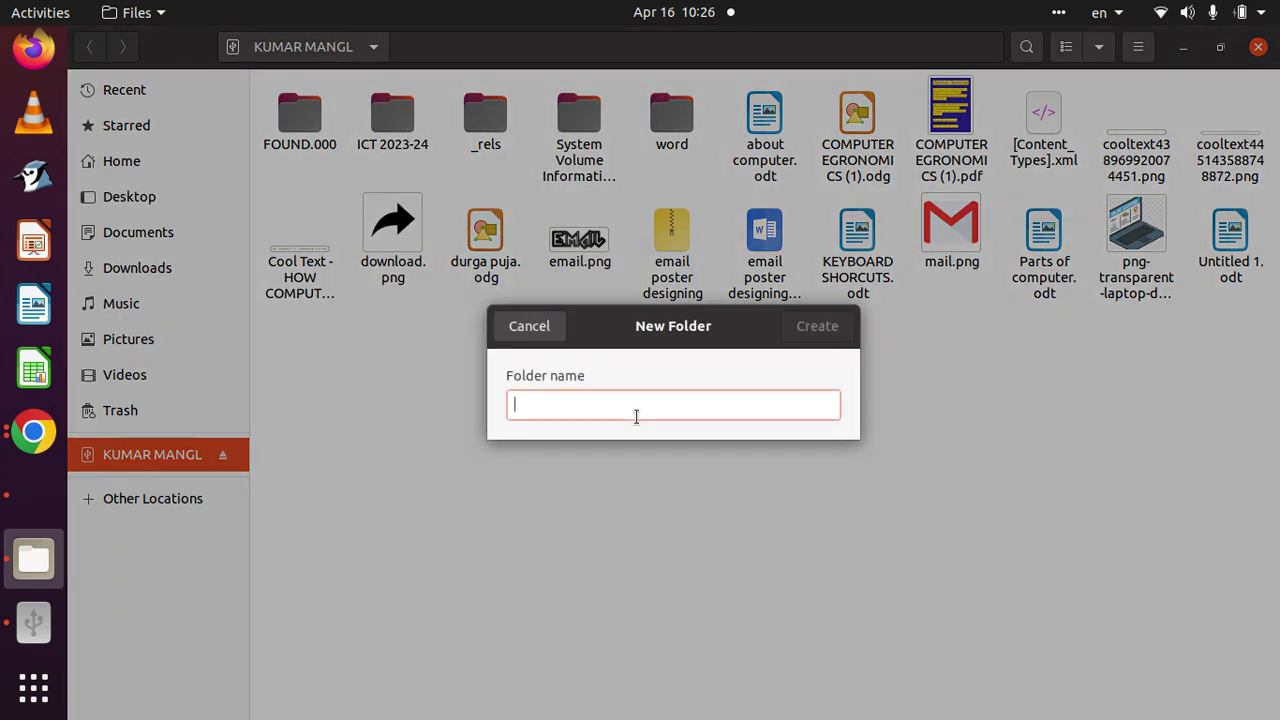
{"action": "type", "text": "ICT"}
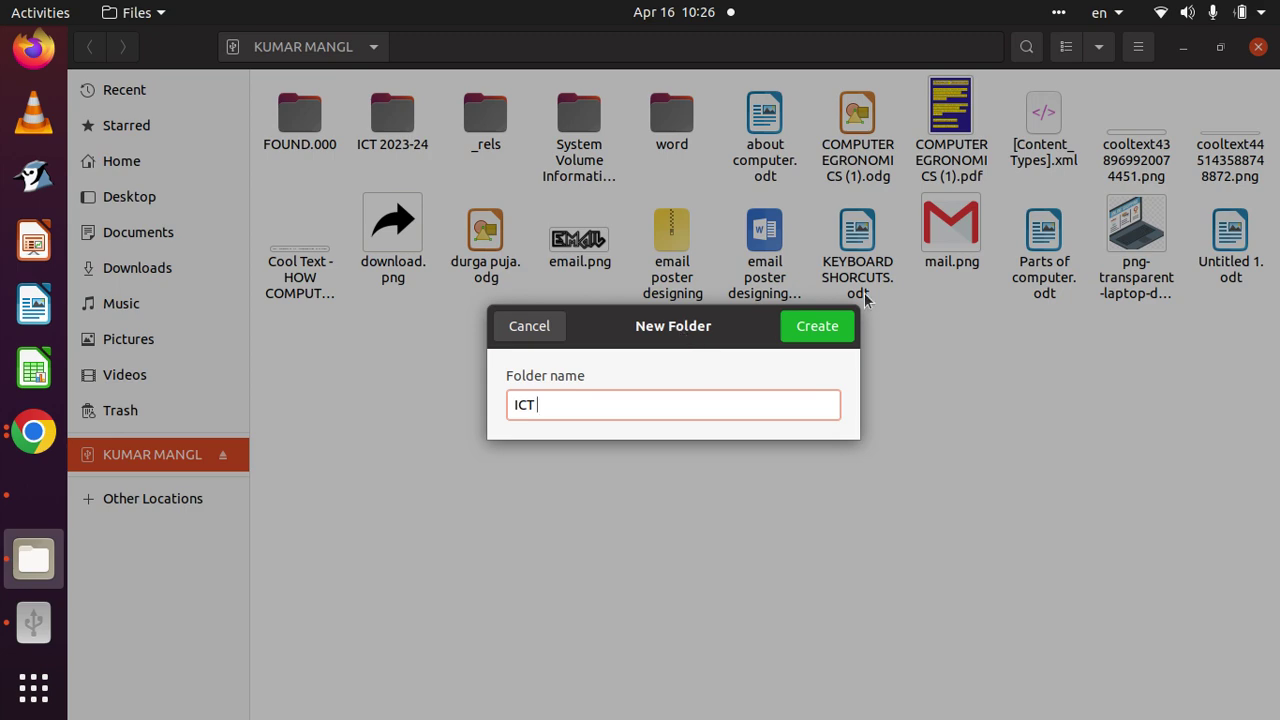
{"action": "left_click", "coordinate": [830, 336]}
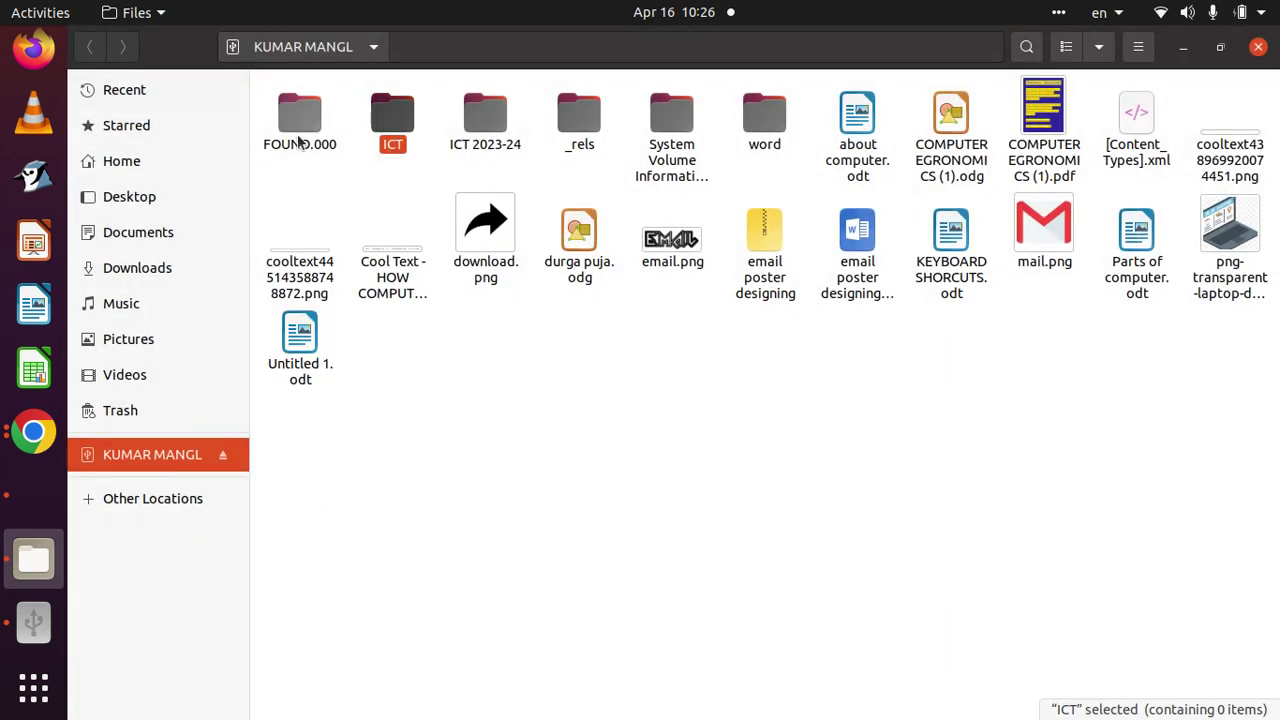
Open ICT and create a folder named 'class 3' inside it.
{"action": "double_click", "coordinate": [389, 126]}
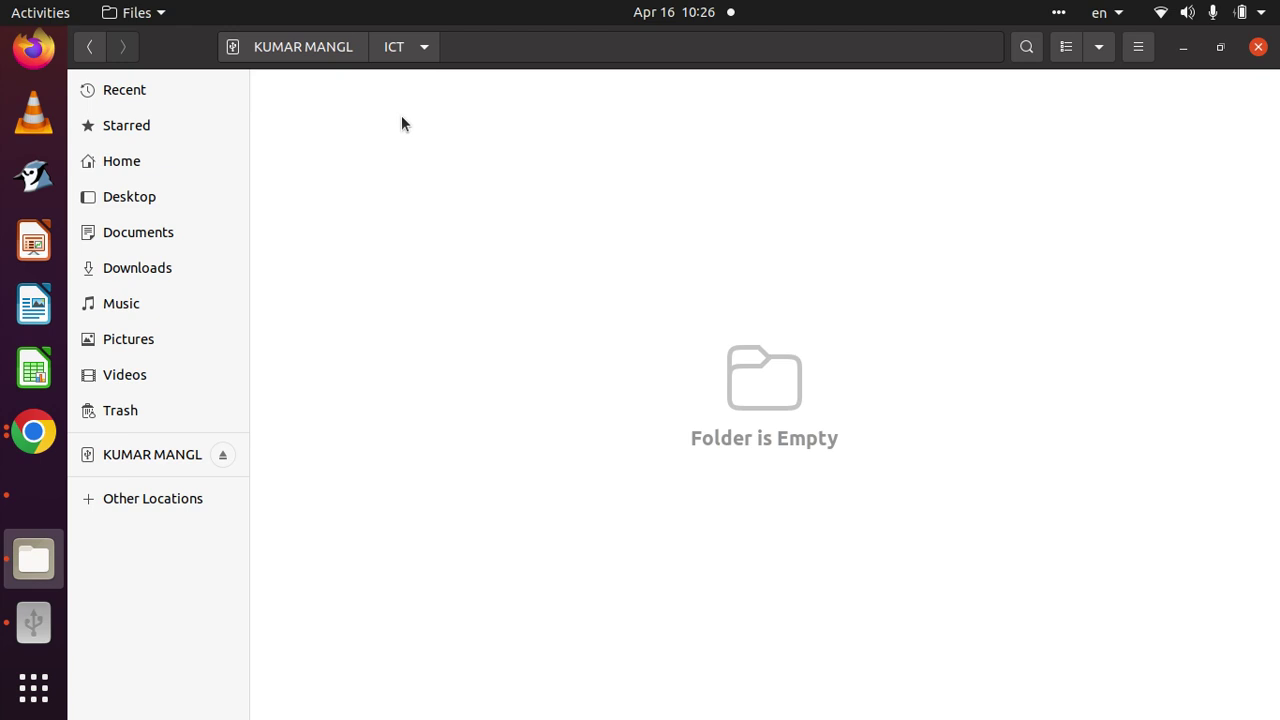
{"action": "right_click", "coordinate": [402, 122]}
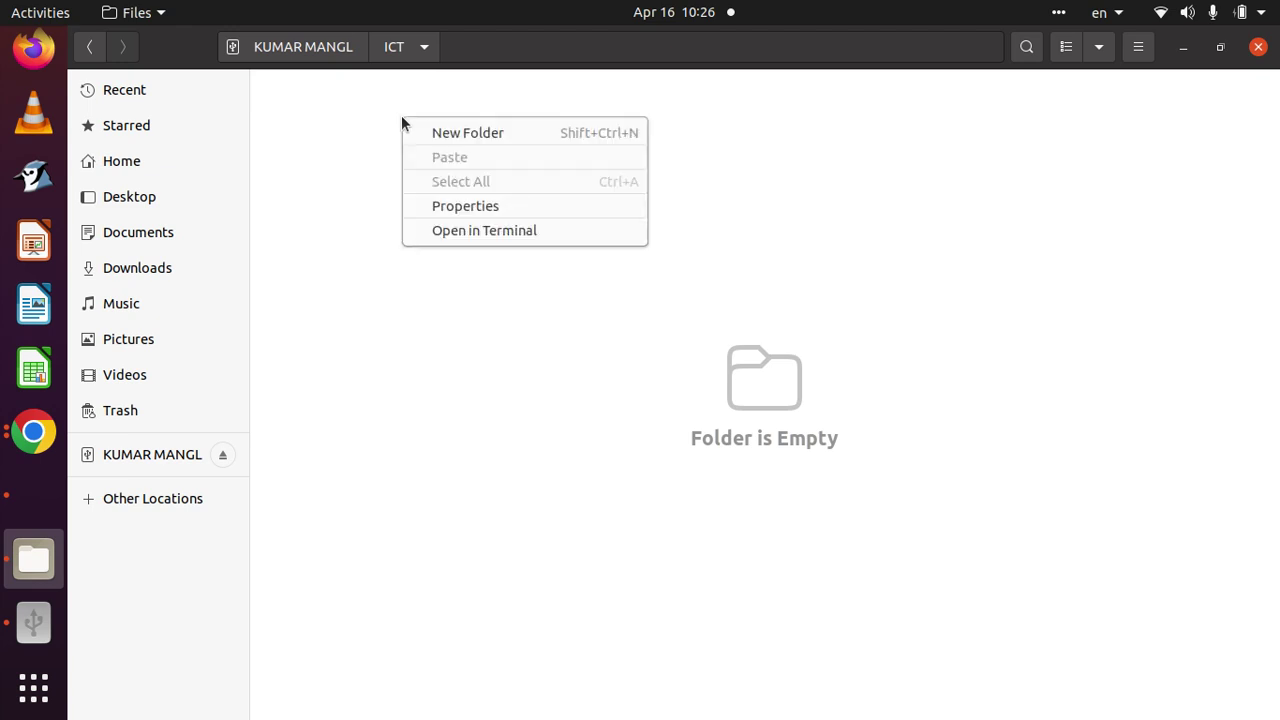
{"action": "left_click", "coordinate": [470, 133]}
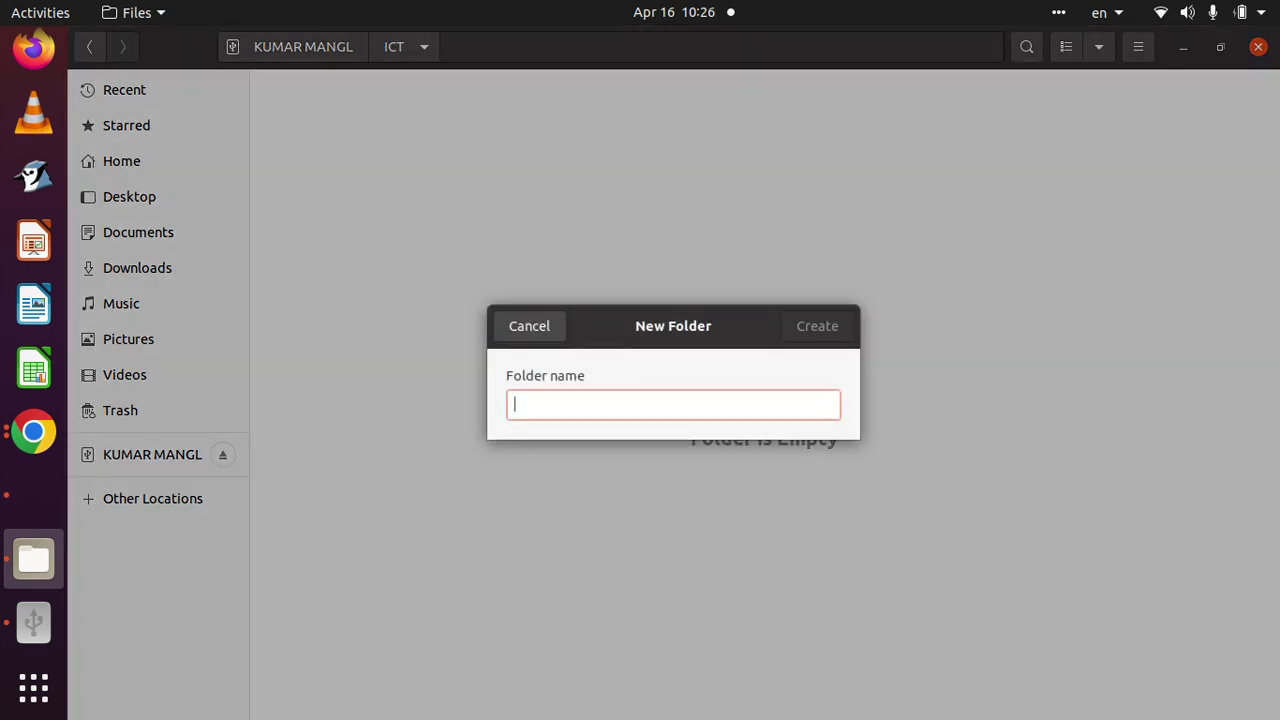
{"action": "type", "text": "class 3"}
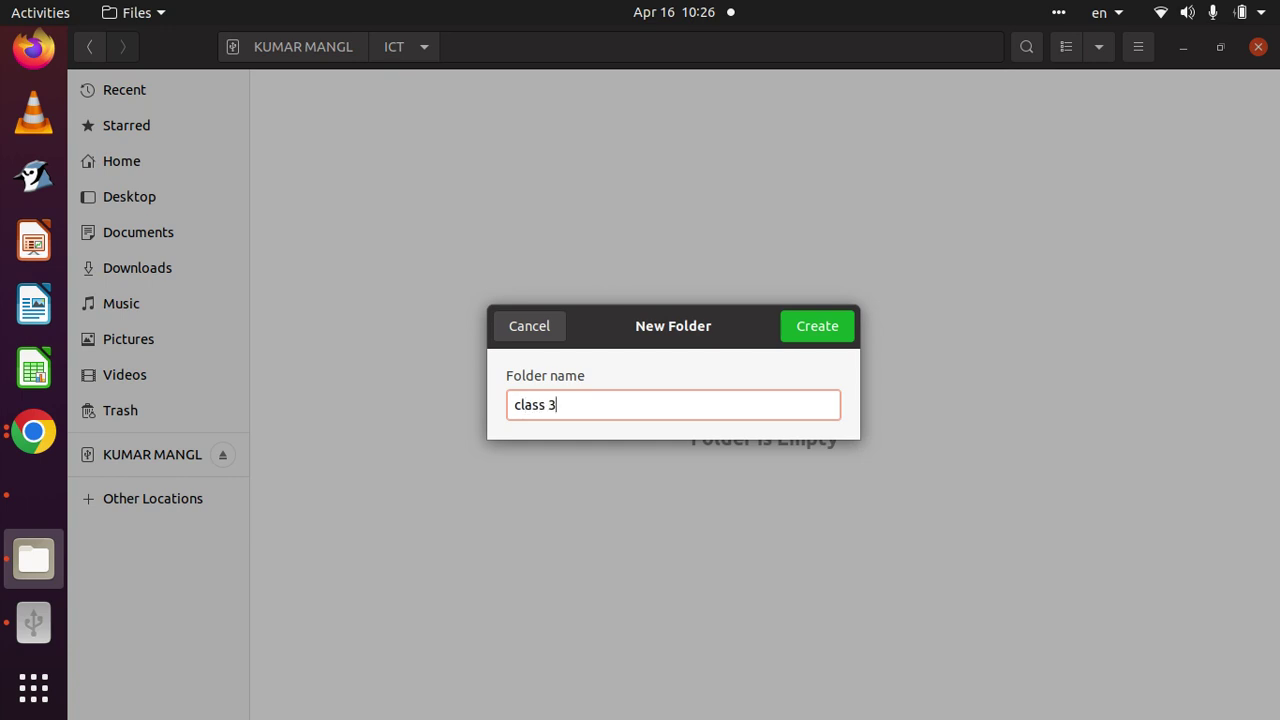
{"action": "key", "text": "Return"}
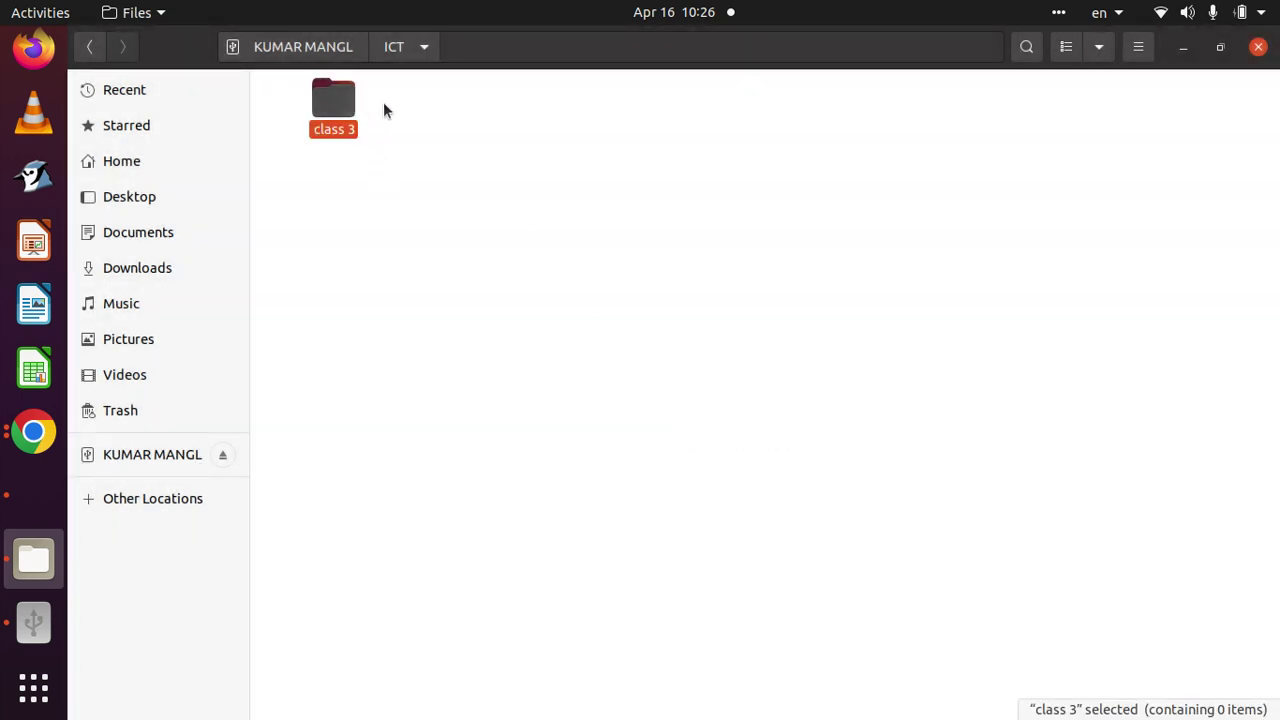
{"action": "left_click", "coordinate": [452, 117]}
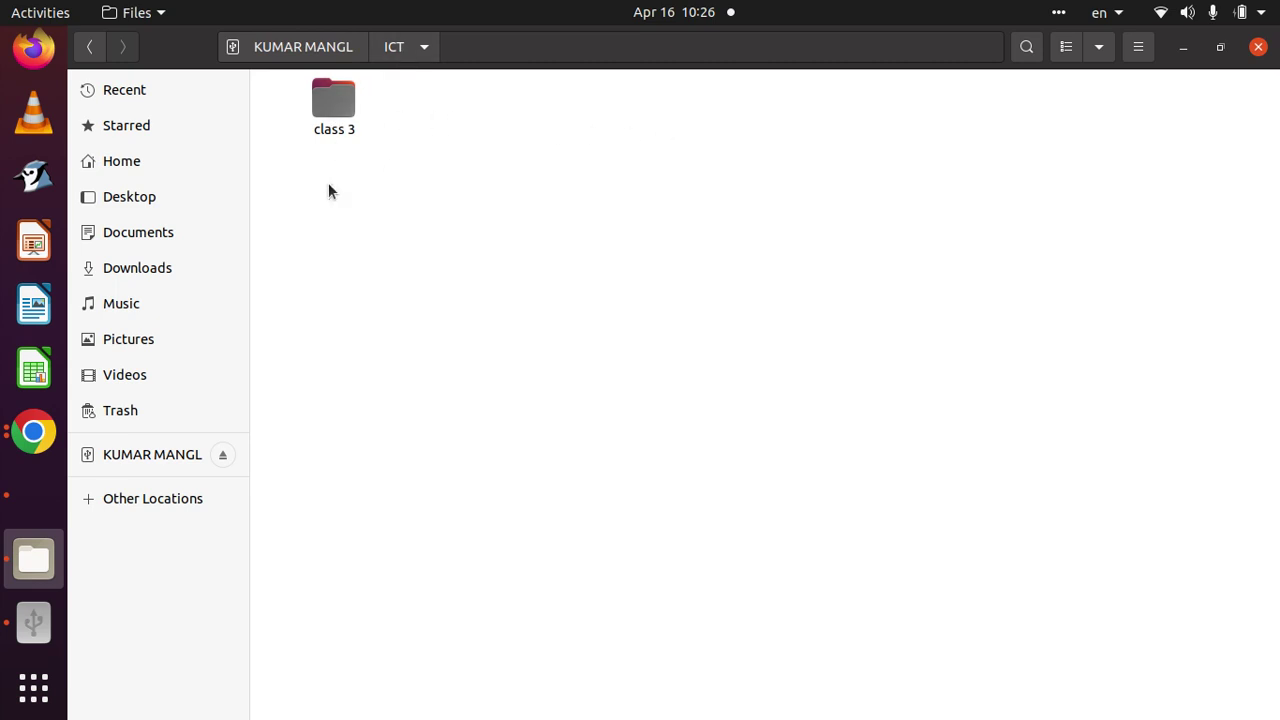
Create a second folder named 'class 4' inside ICT.
{"action": "right_click", "coordinate": [363, 210]}
{"action": "left_click", "coordinate": [430, 224]}
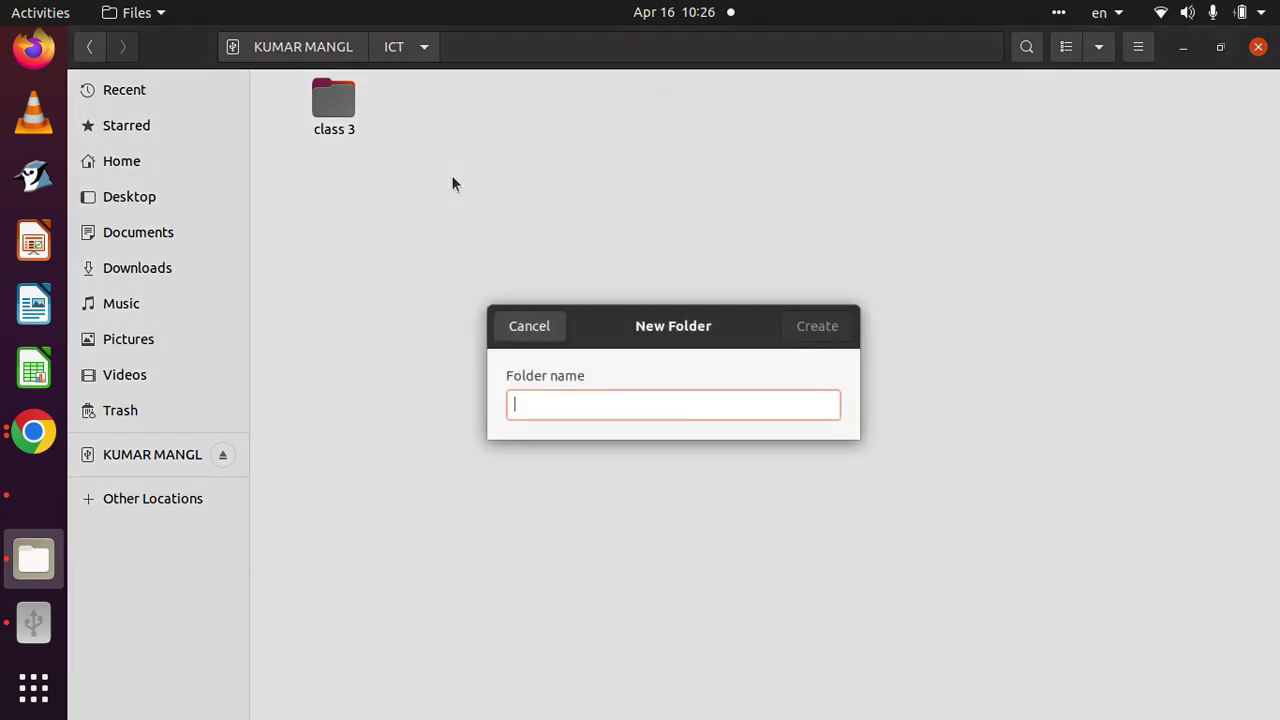
{"action": "type", "text": "class "}
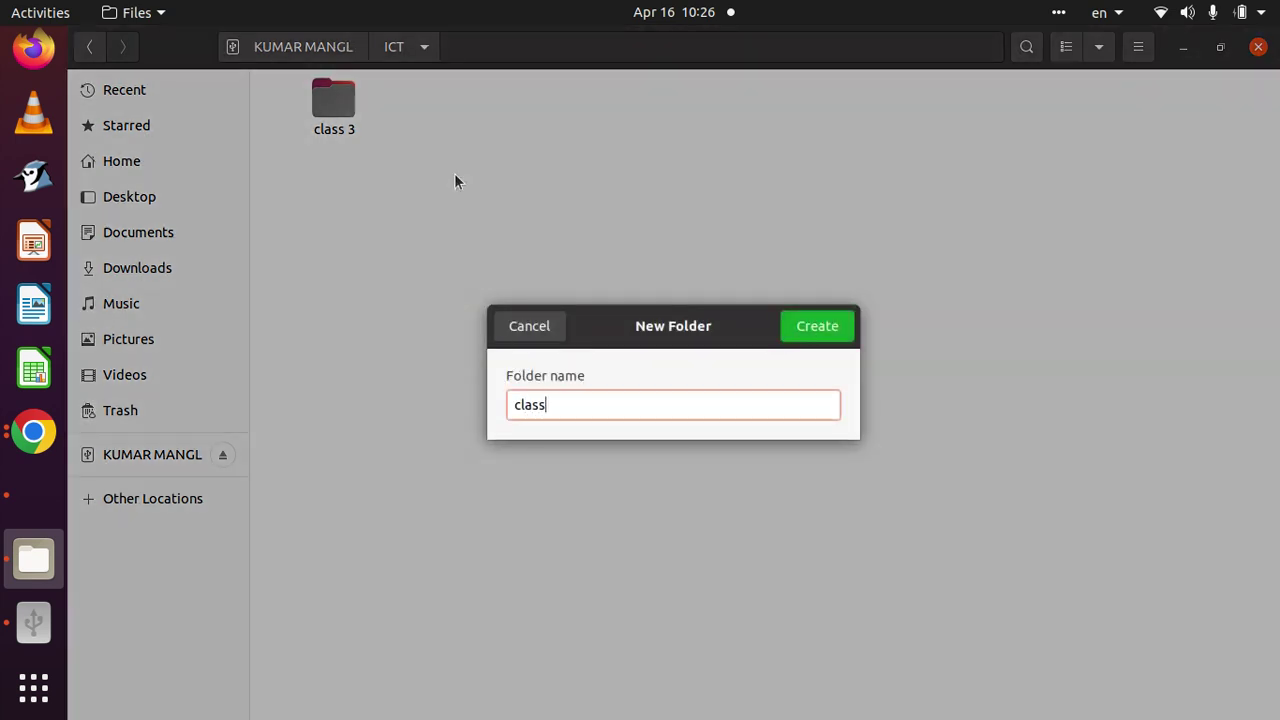
{"action": "type", "text": "4"}
{"action": "key", "text": "Return"}
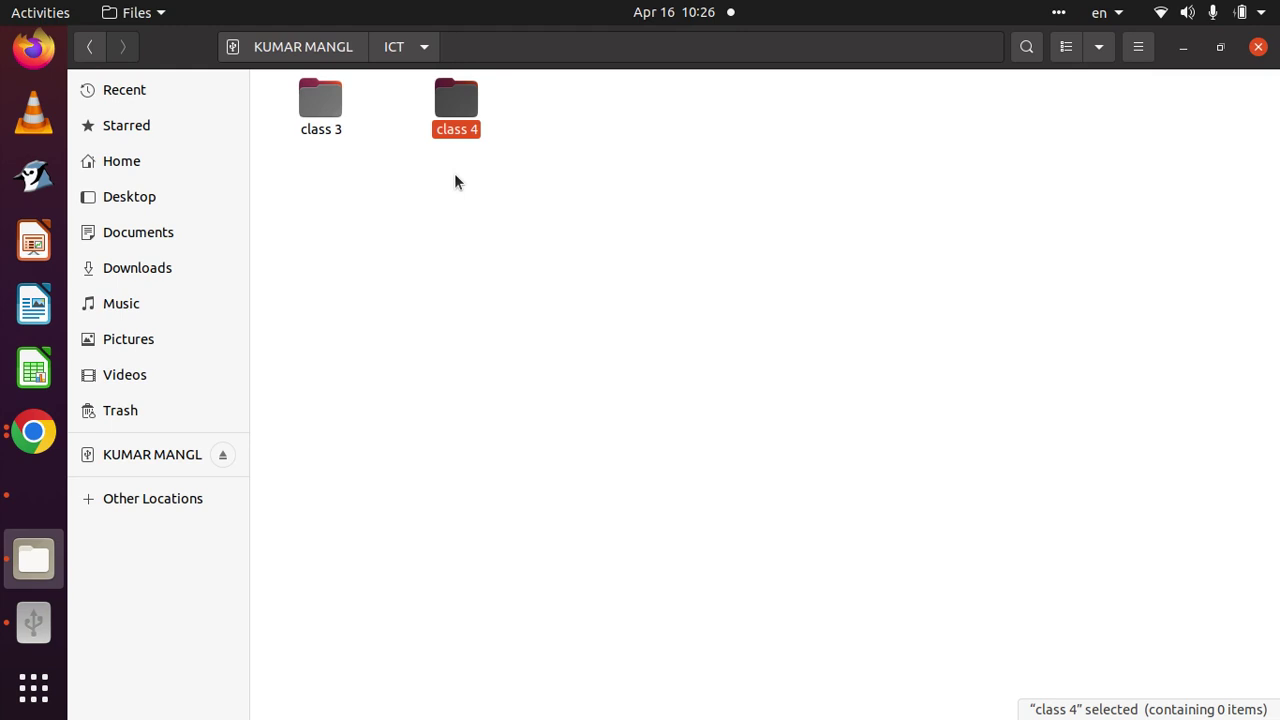
{"action": "left_click", "coordinate": [438, 287]}
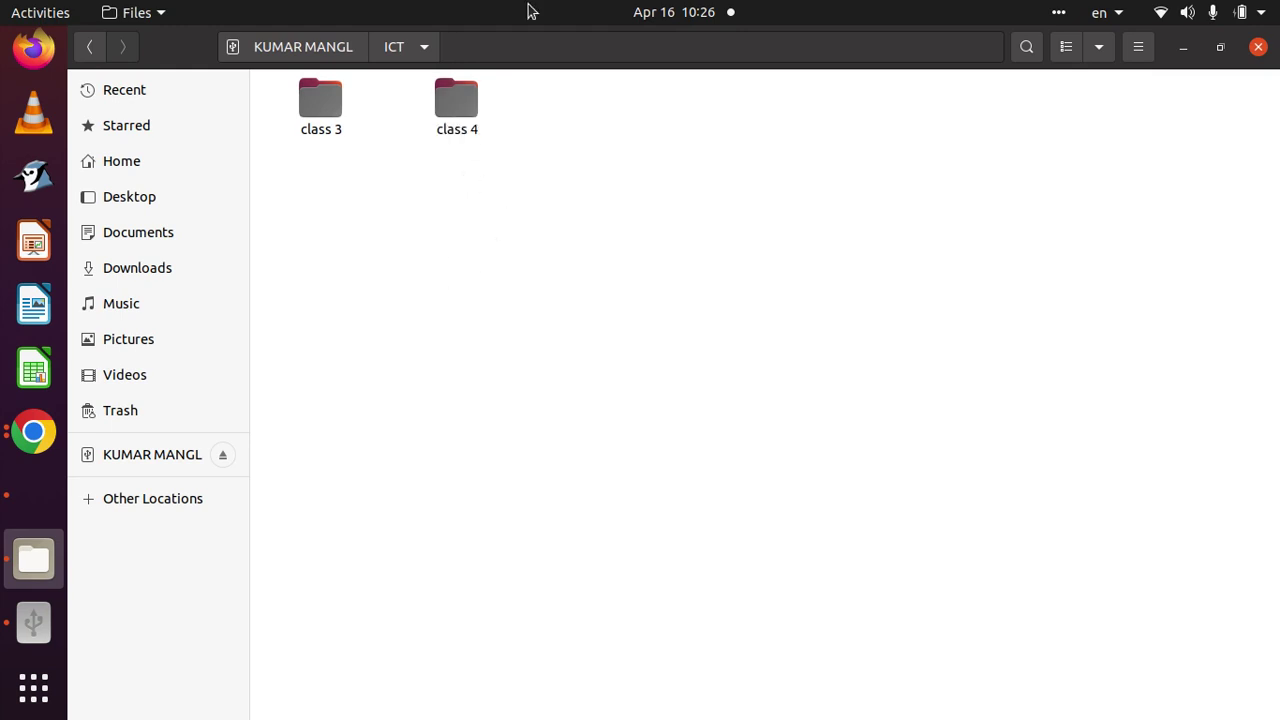
{"action": "double_click", "coordinate": [321, 100]}
Create a folder named 'term 1' inside class 3.
{"action": "right_click", "coordinate": [403, 175]}
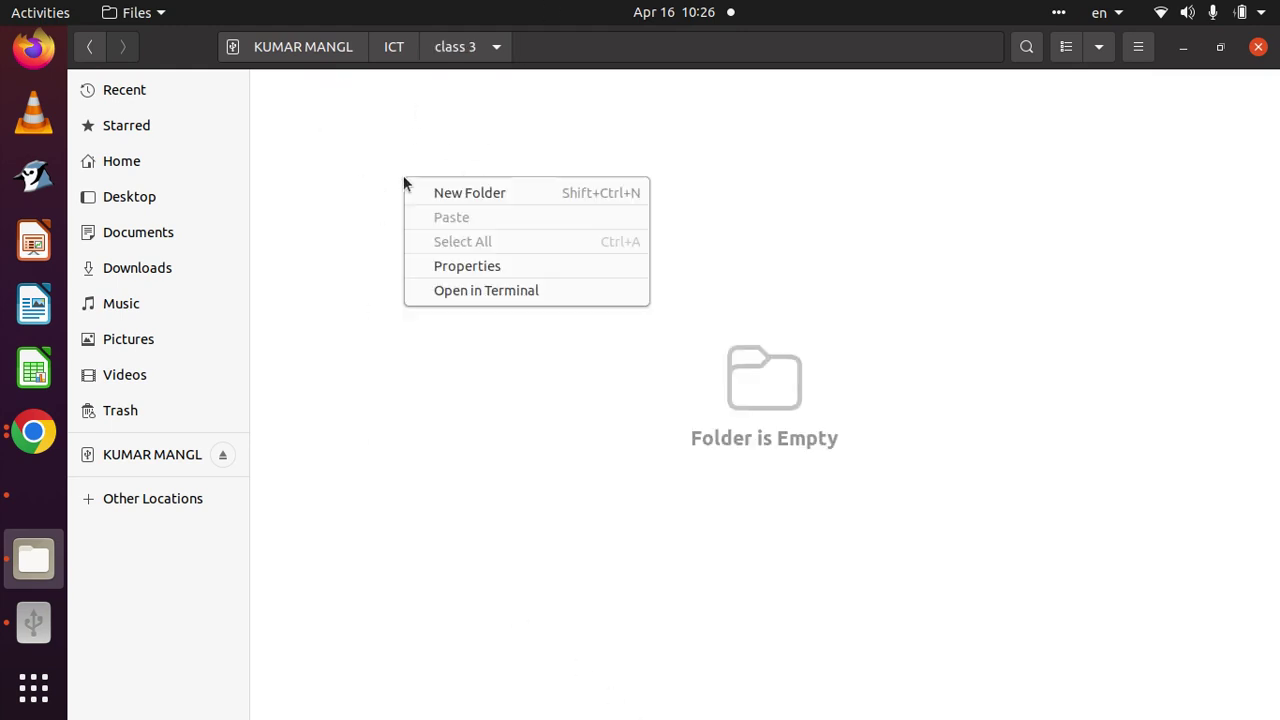
{"action": "left_click", "coordinate": [460, 193]}
{"action": "type", "text": "ter"}
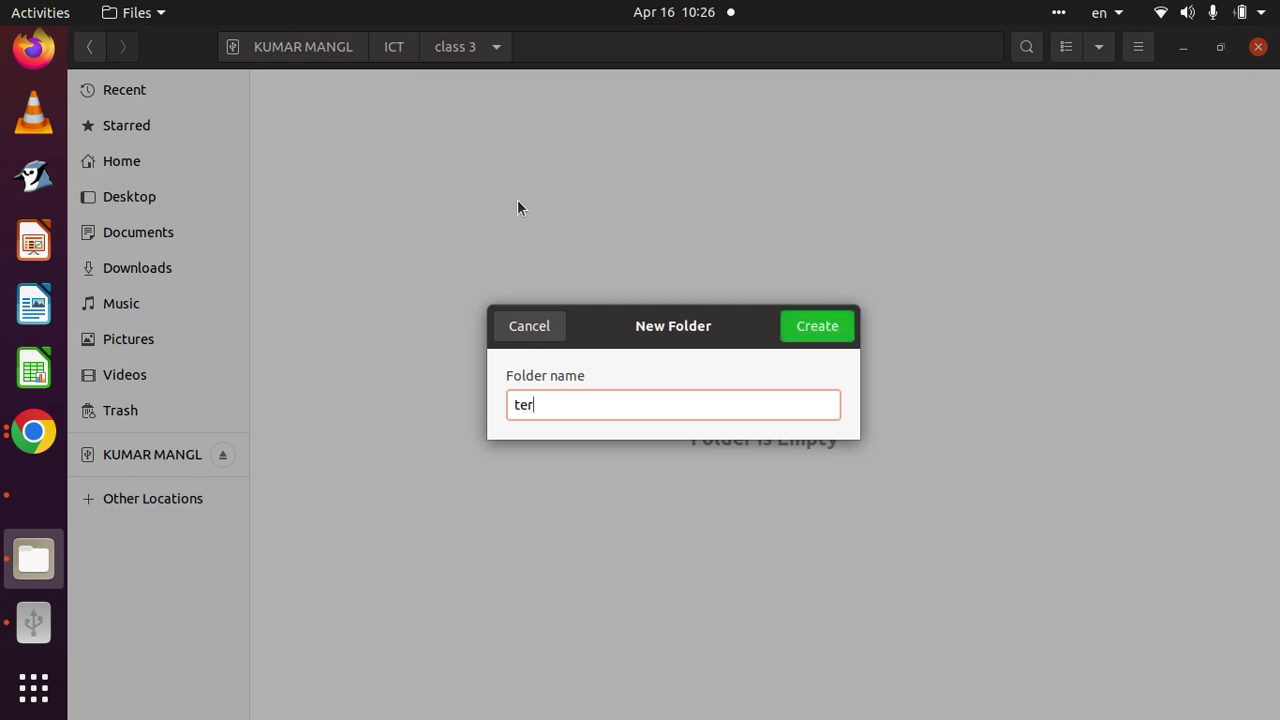
{"action": "type", "text": "m 1"}
{"action": "left_click", "coordinate": [804, 334]}
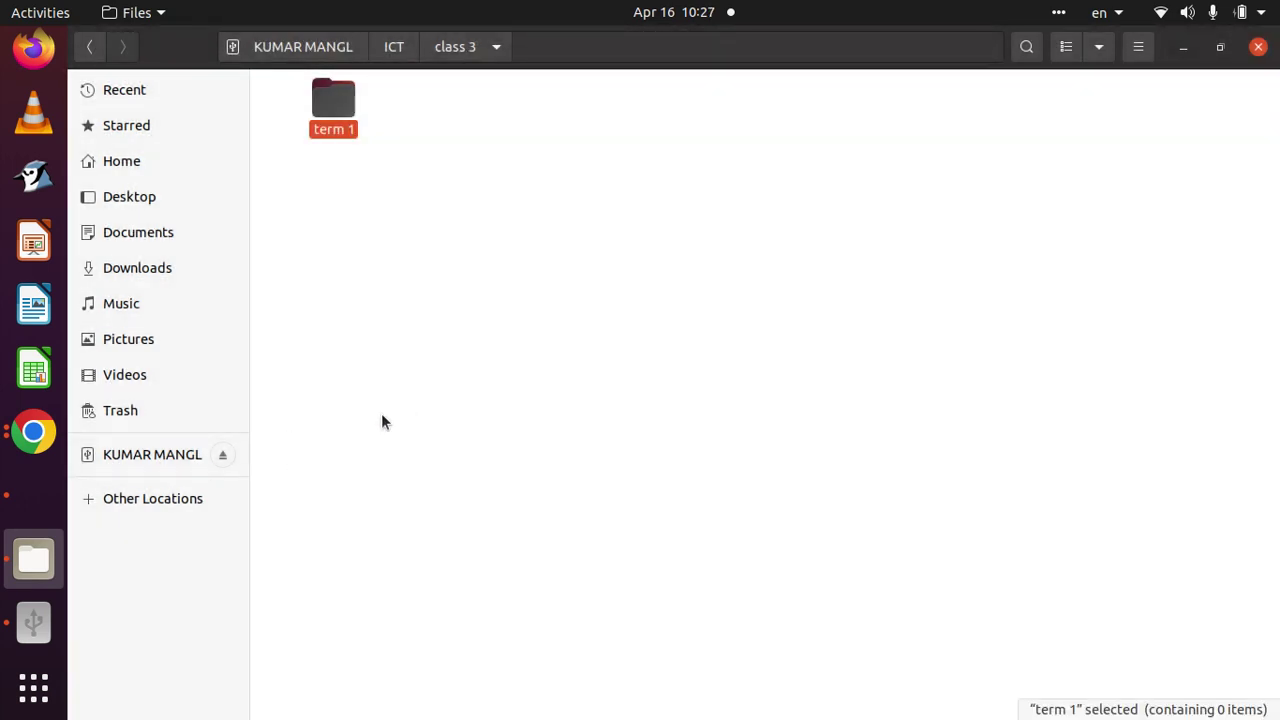
{"action": "left_click", "coordinate": [381, 422]}
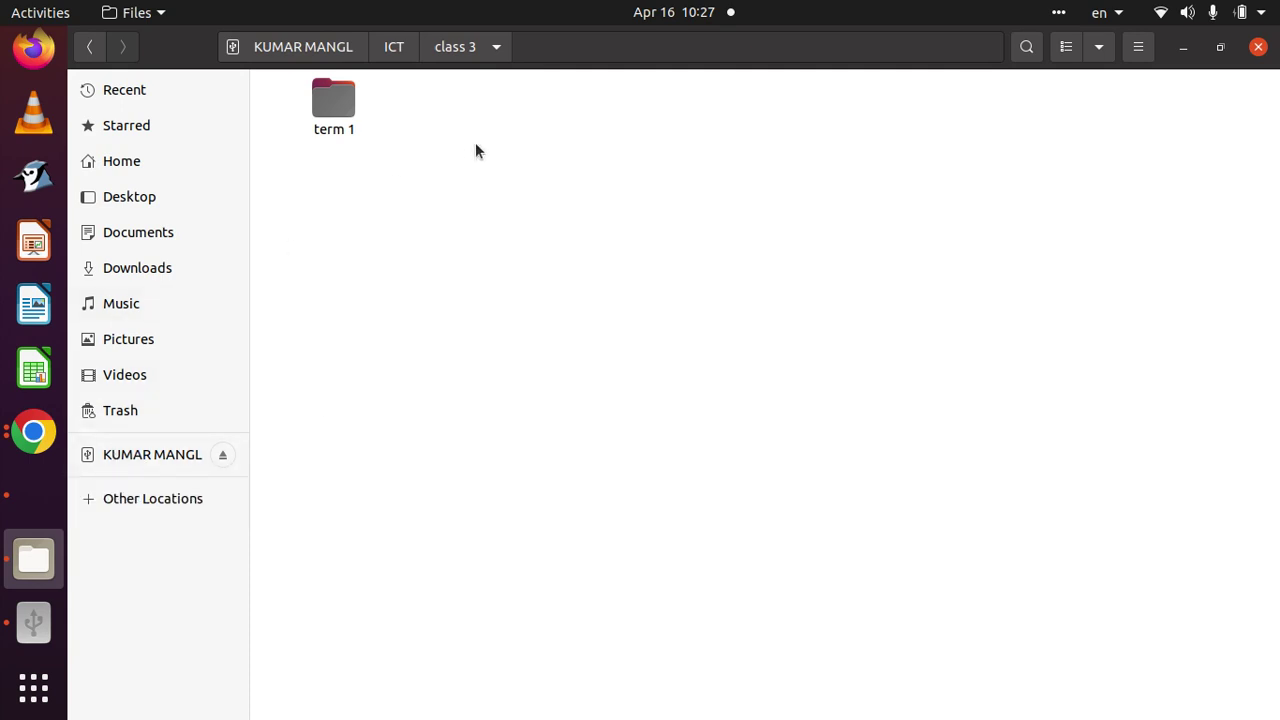
Launch LibreOffice Writer, then return Files to the pen drive's top level.
{"action": "left_click", "coordinate": [33, 305]}
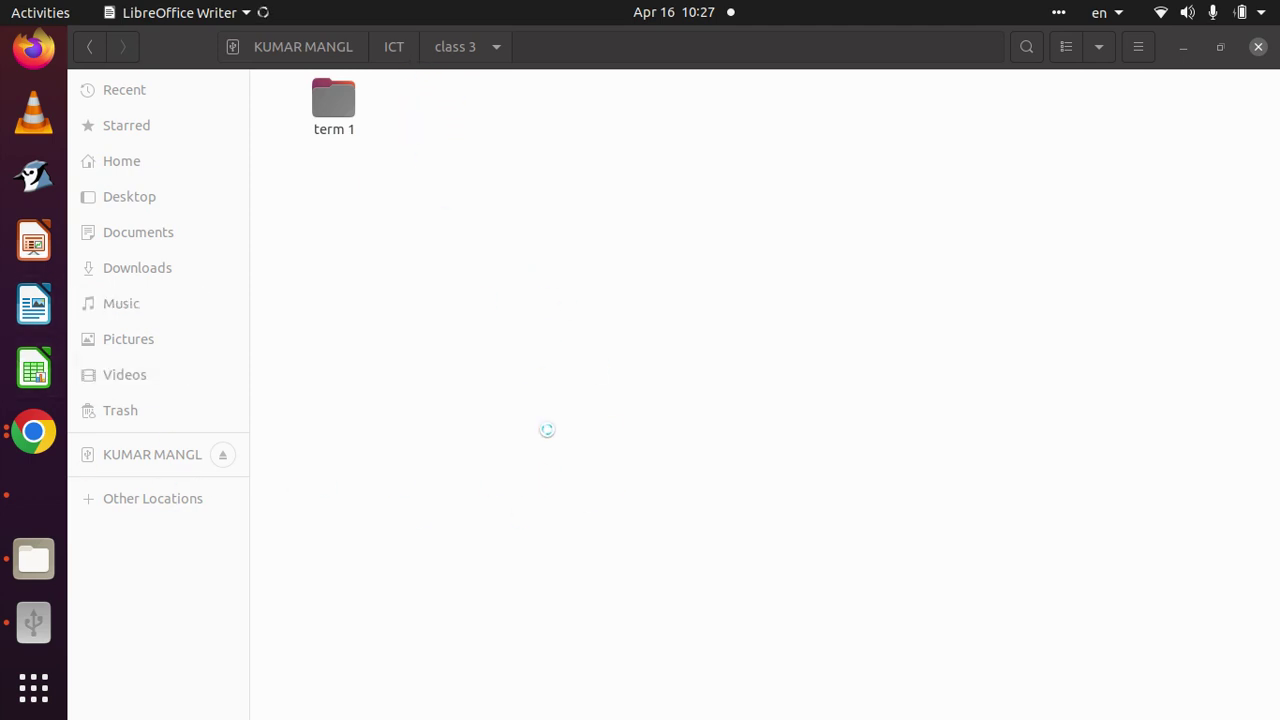
{"action": "left_click", "coordinate": [543, 453]}
{"action": "left_click", "coordinate": [392, 42]}
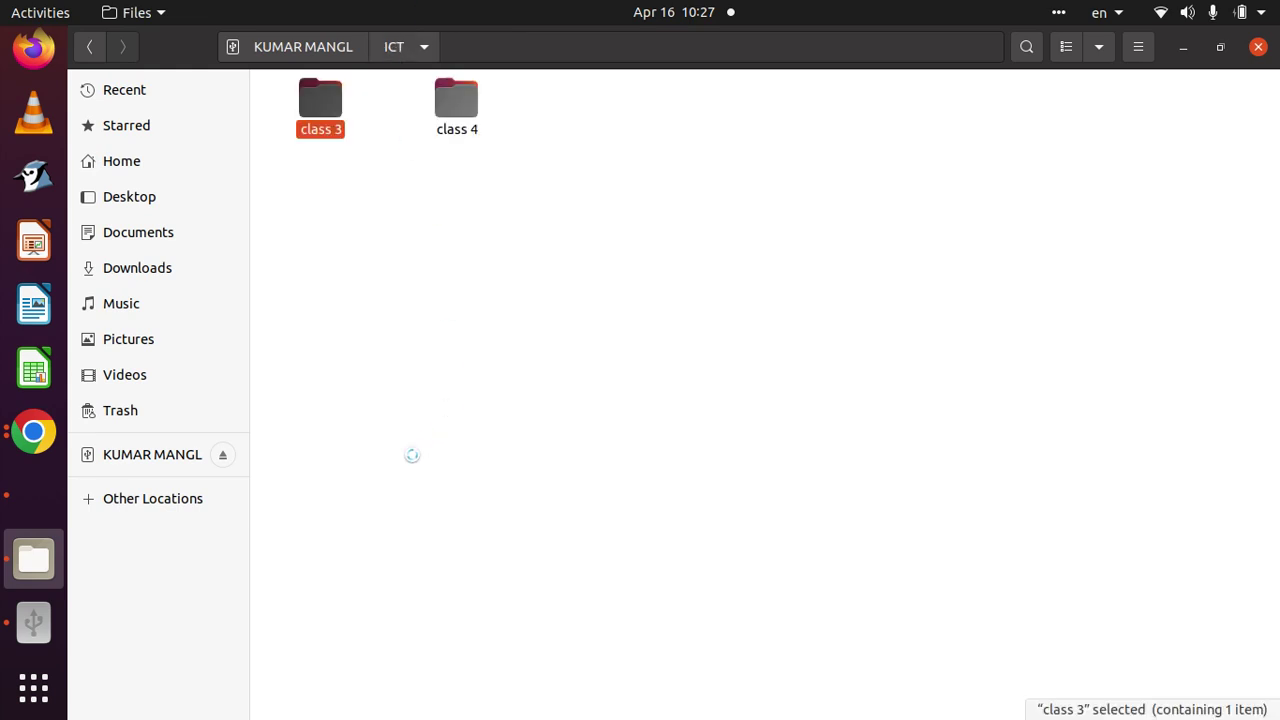
{"action": "left_click", "coordinate": [331, 46]}
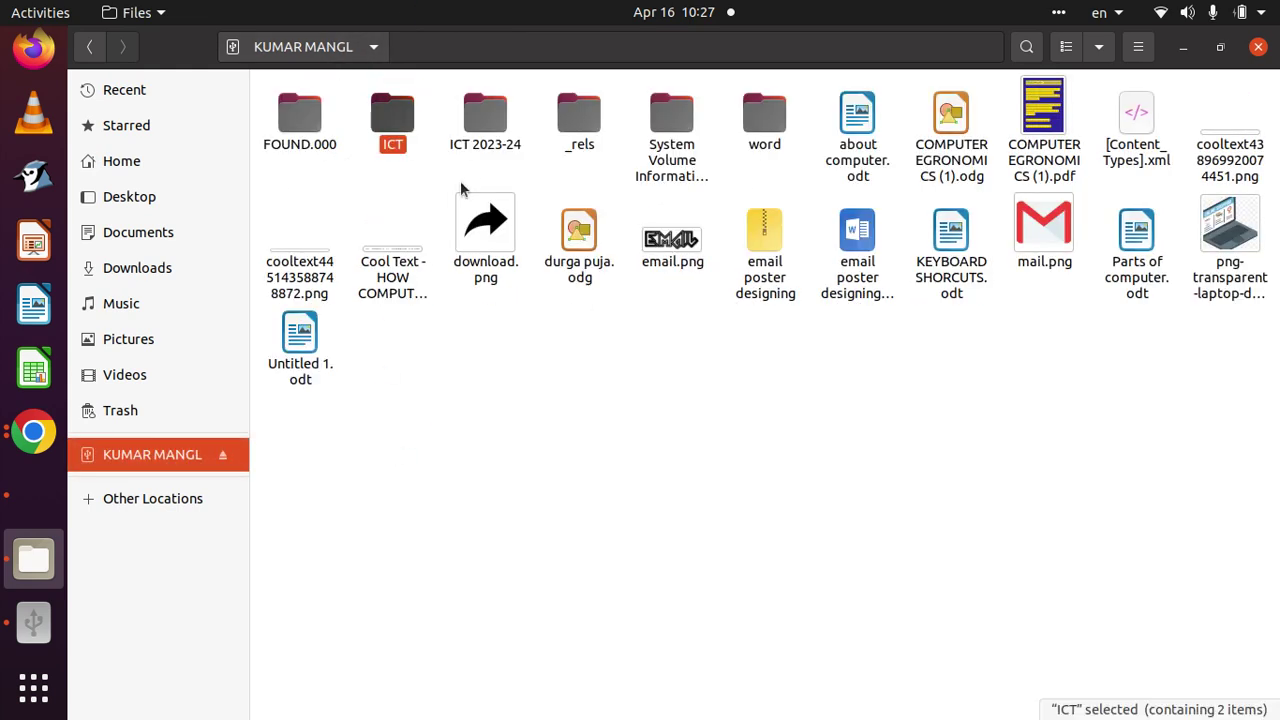
Rename the ICT folder to 'Information and communication Technology'.
{"action": "right_click", "coordinate": [390, 124]}
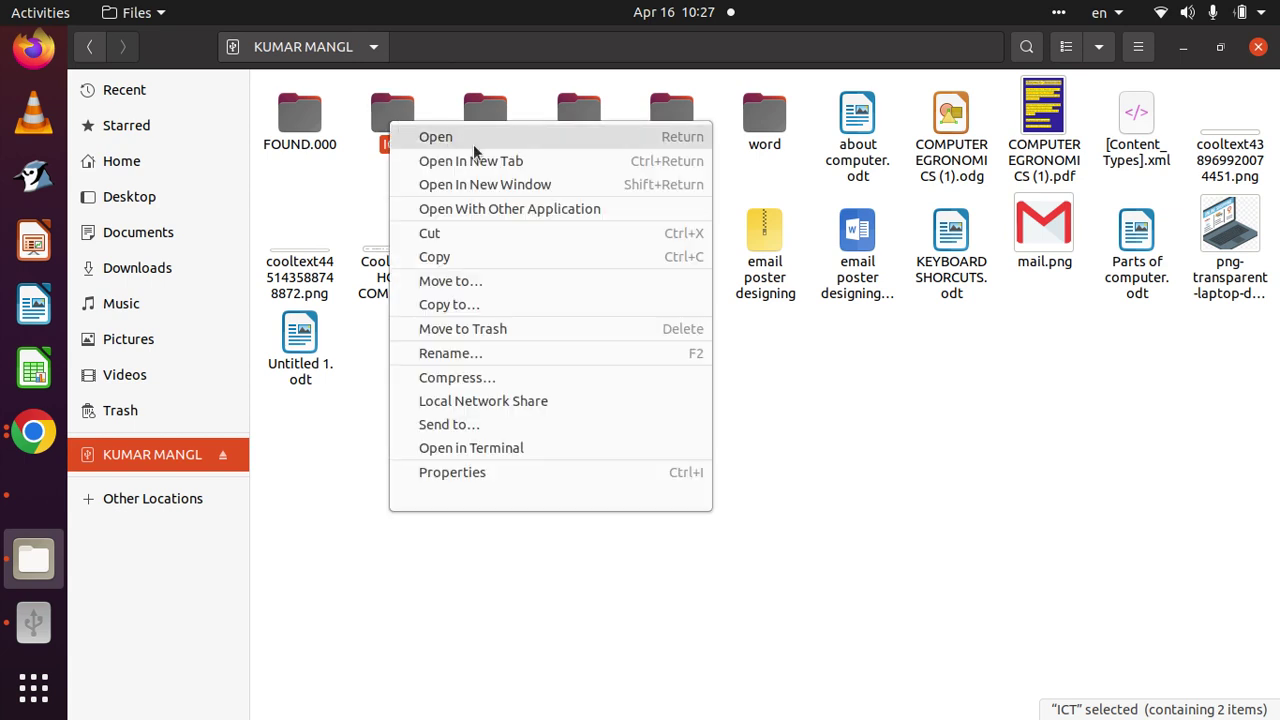
{"action": "left_click", "coordinate": [441, 355]}
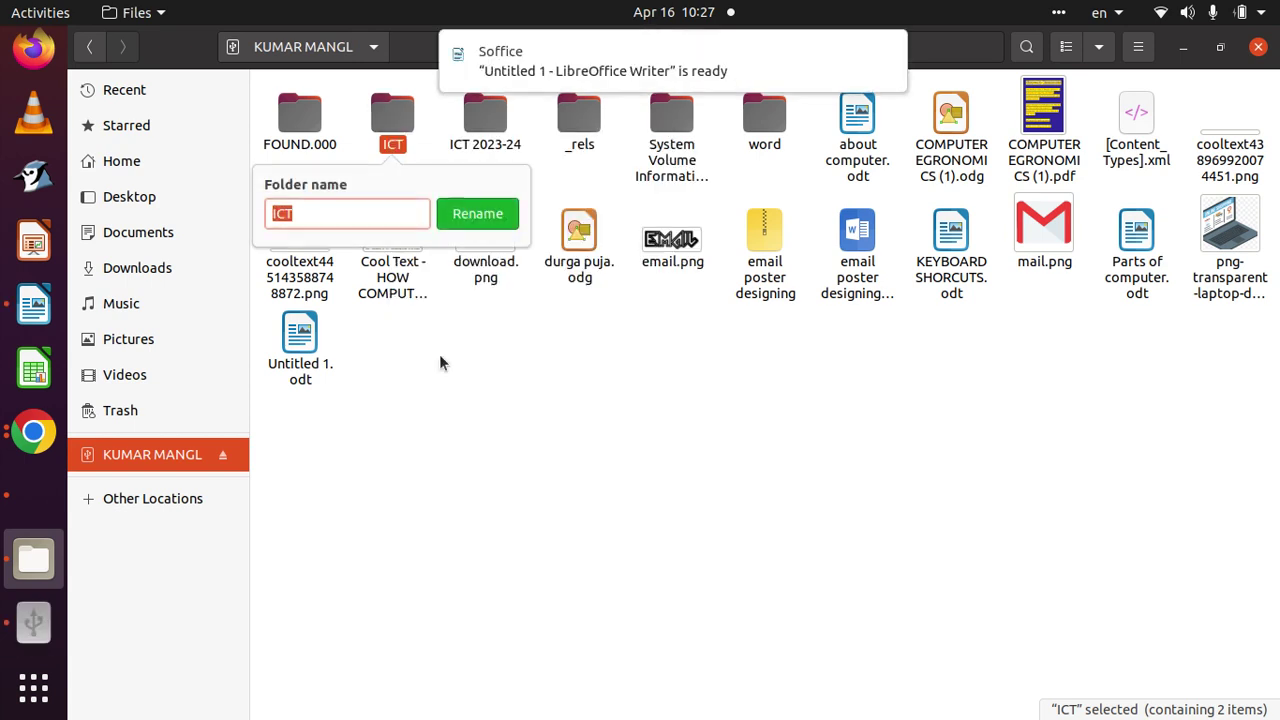
{"action": "type", "text": "I"}
{"action": "type", "text": "n"}
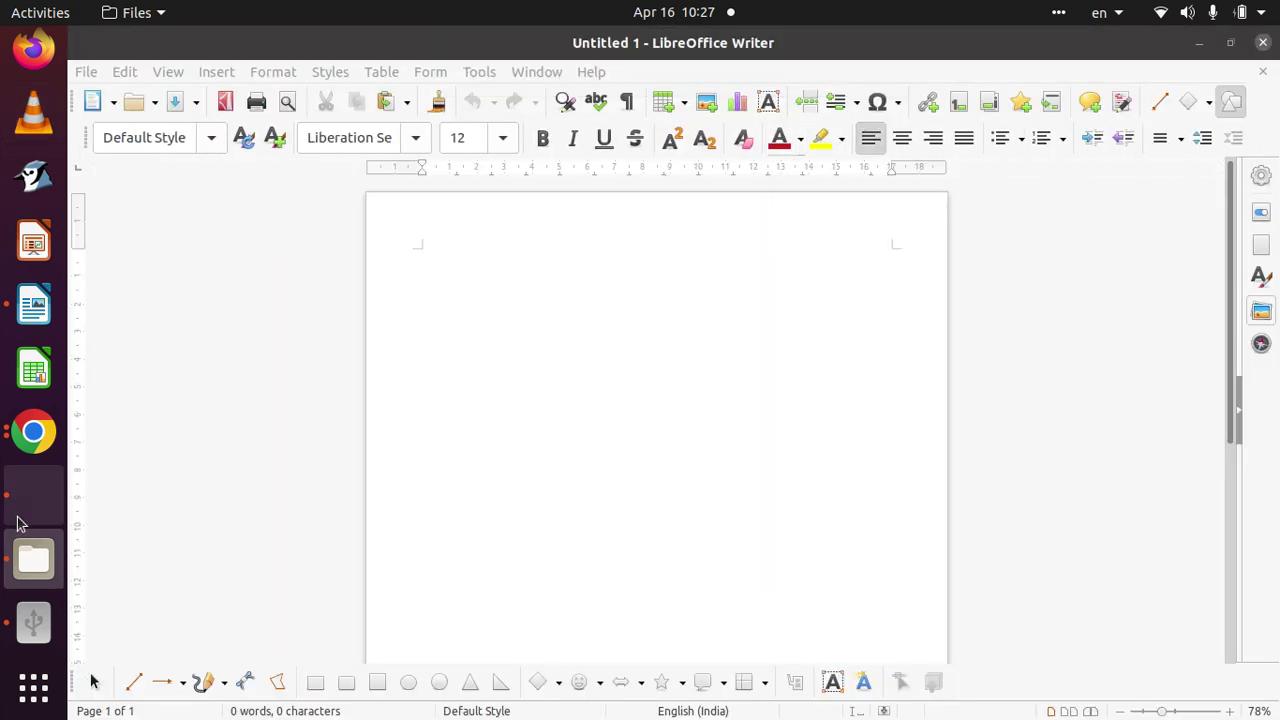
{"action": "left_click", "coordinate": [33, 558]}
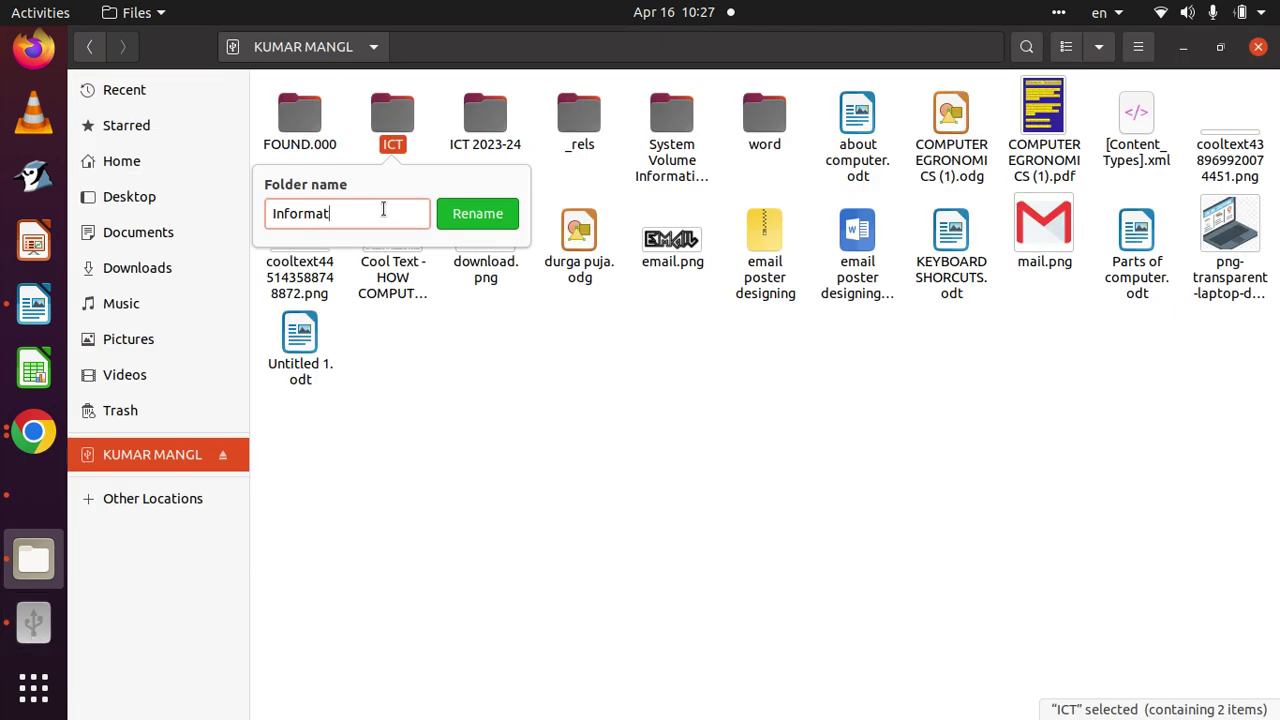
{"action": "type", "text": "ion "}
{"action": "type", "text": "and co"}
{"action": "type", "text": "mmunicatio"}
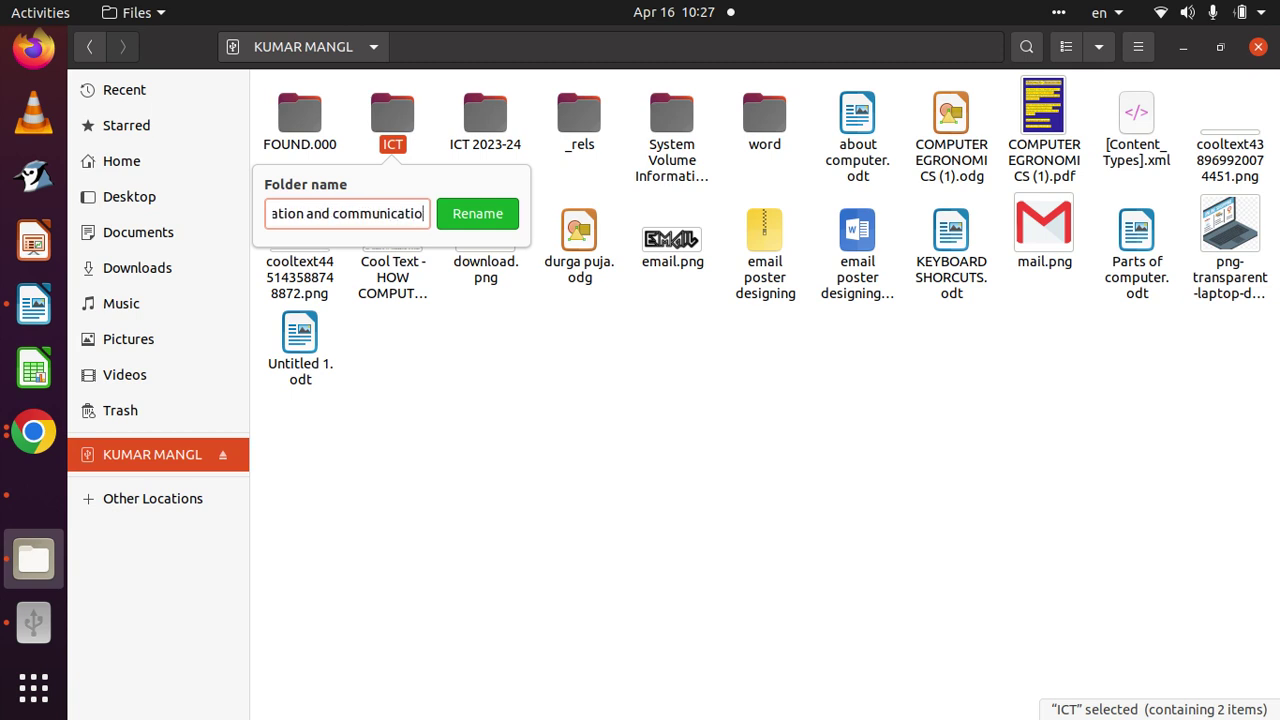
{"action": "type", "text": "n Technology"}
{"action": "key", "text": "Return"}
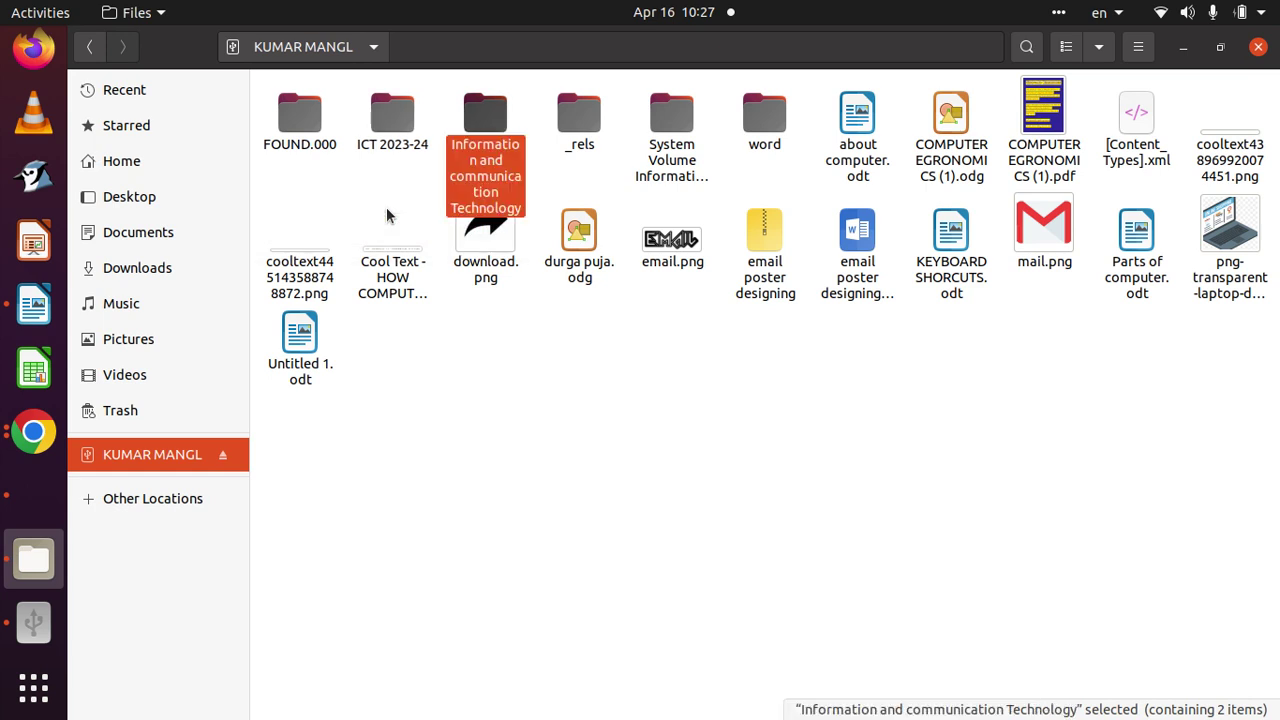
{"action": "left_click", "coordinate": [603, 514]}
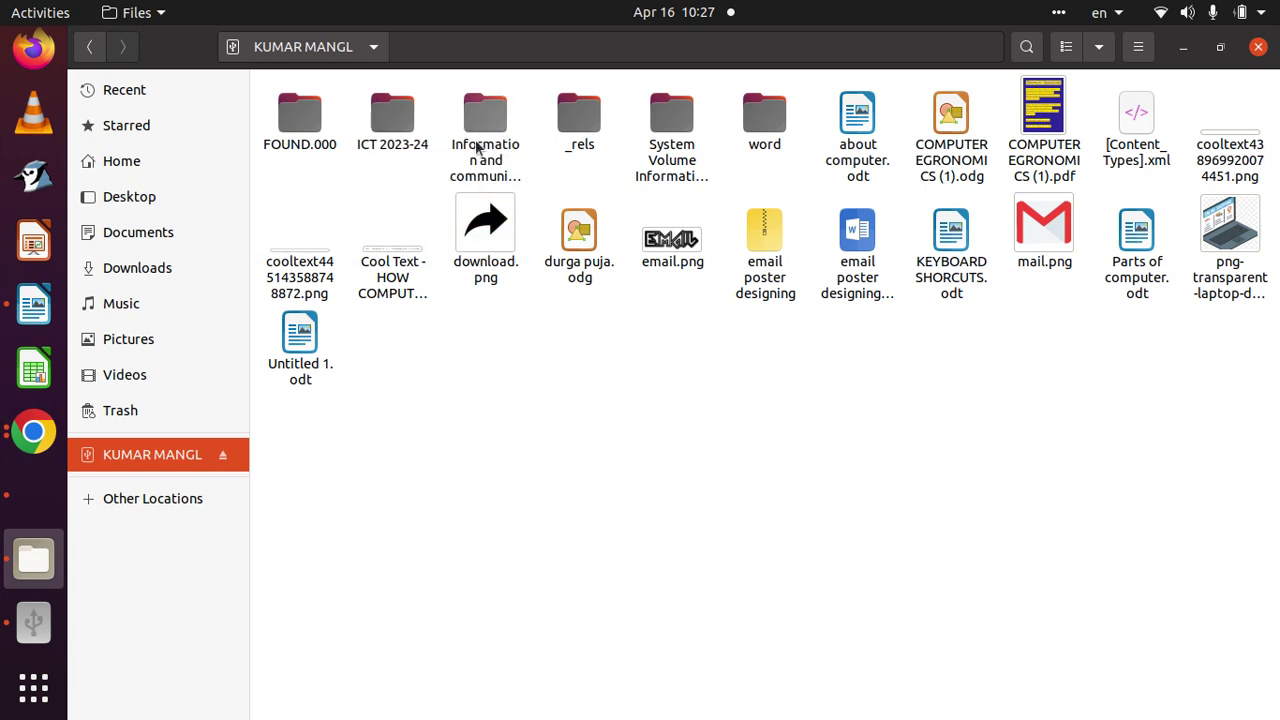
Bring the blank Untitled 1 Writer document to the front and open its File menu.
{"action": "left_click", "coordinate": [33, 305]}
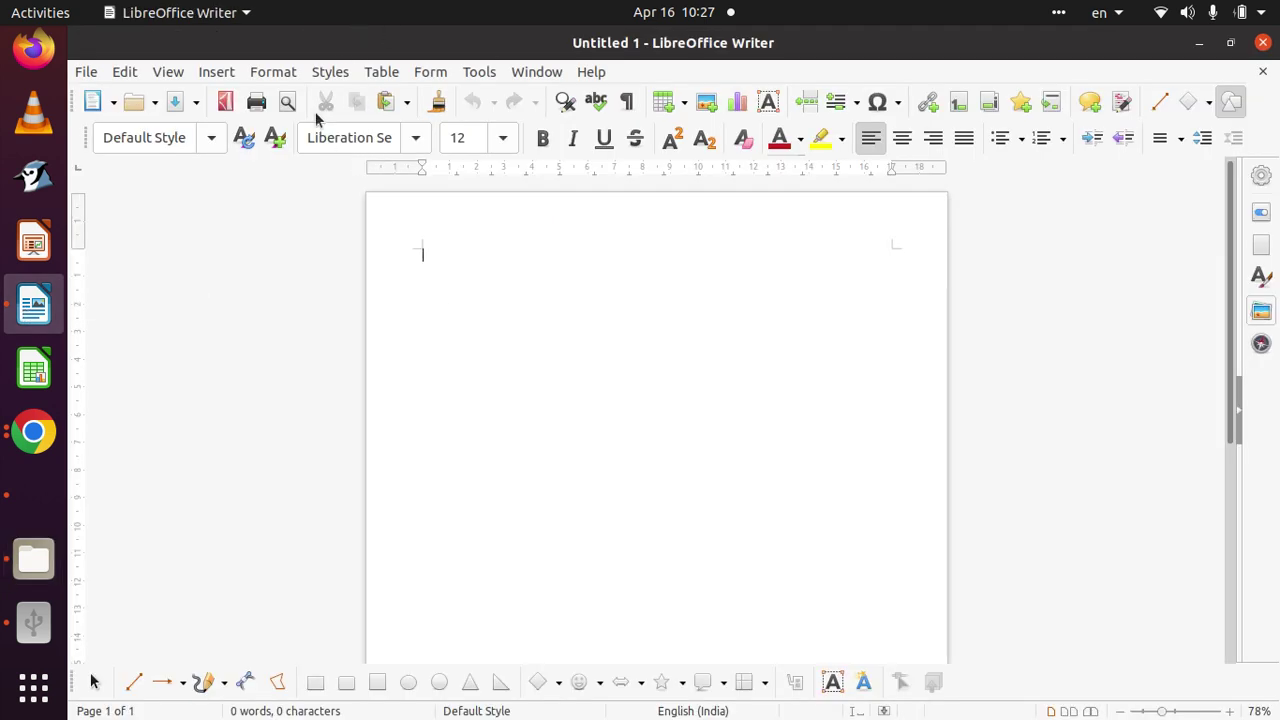
{"action": "left_click", "coordinate": [88, 74]}
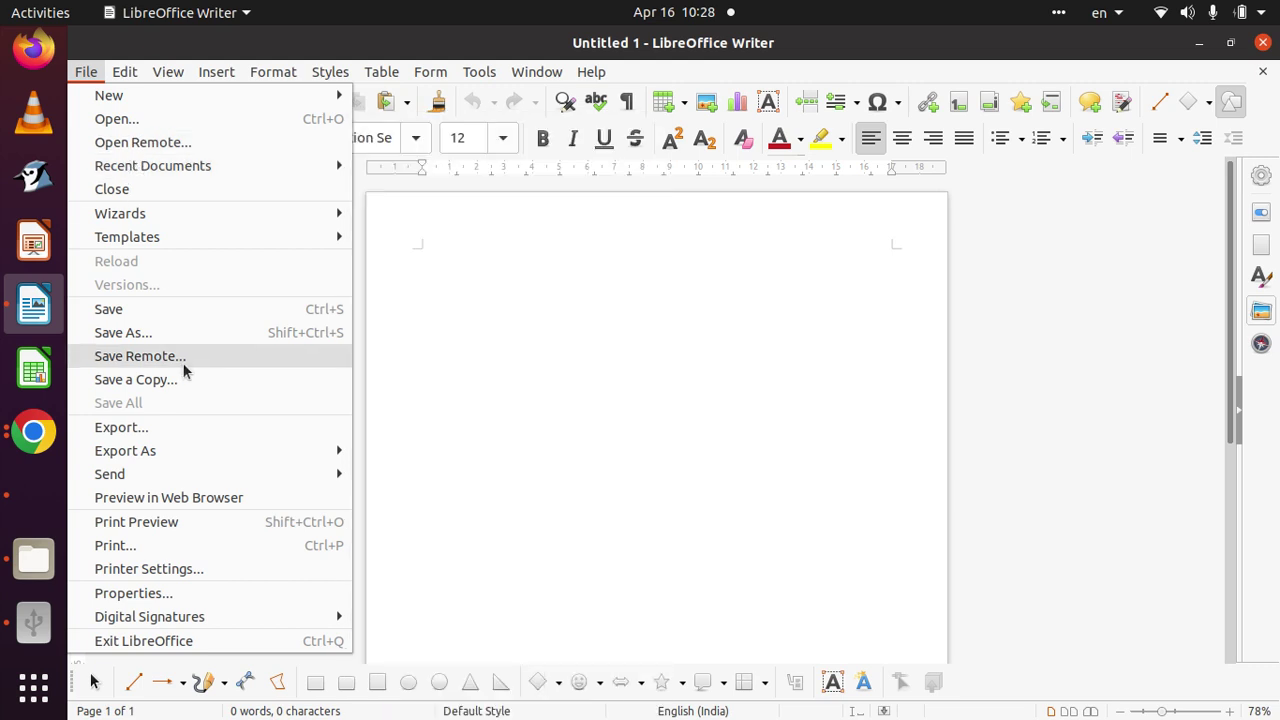
In the Save dialog, browse to Information and communication Technology > class 3 > term 1 on the pen drive.
{"action": "left_click", "coordinate": [146, 316]}
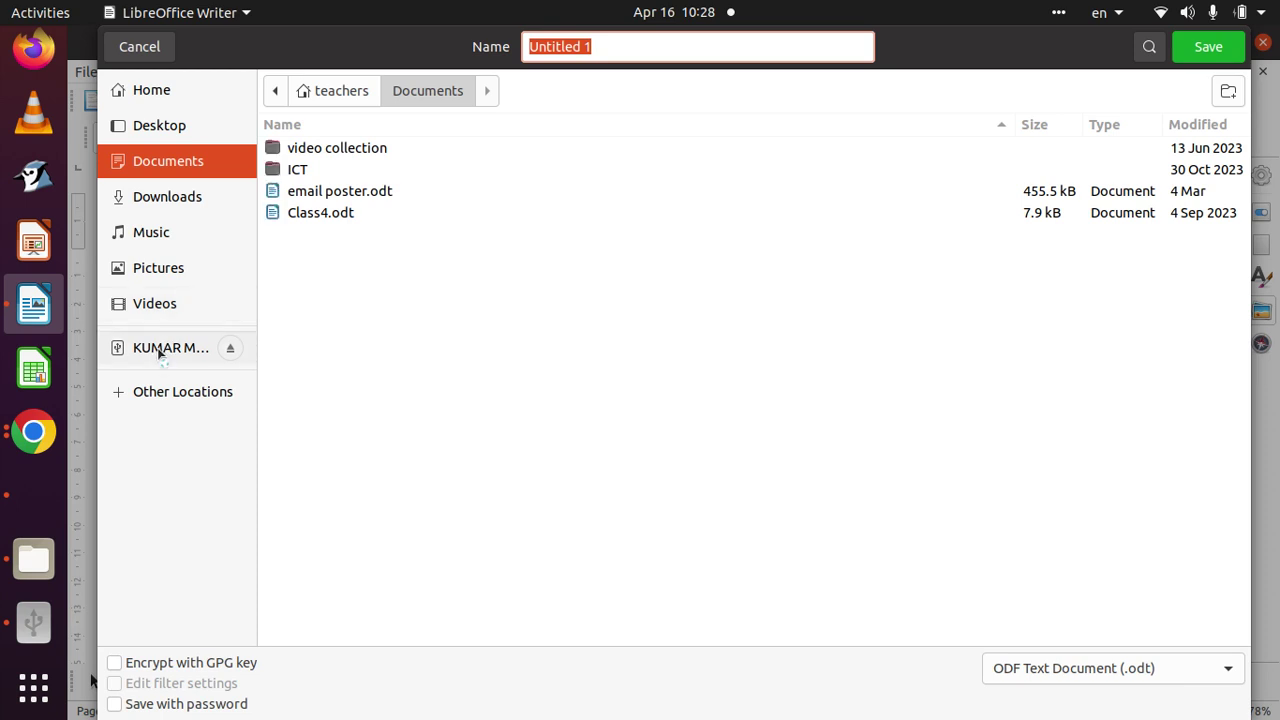
{"action": "left_click", "coordinate": [158, 348]}
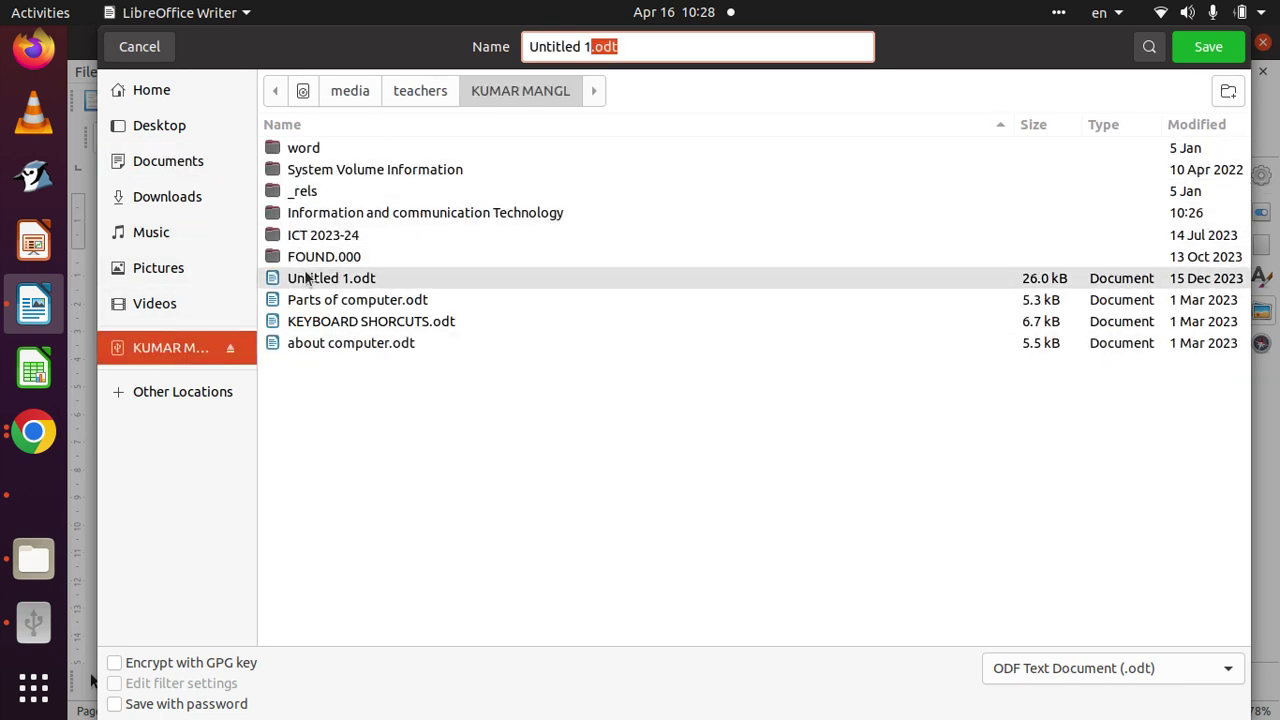
{"action": "double_click", "coordinate": [326, 213]}
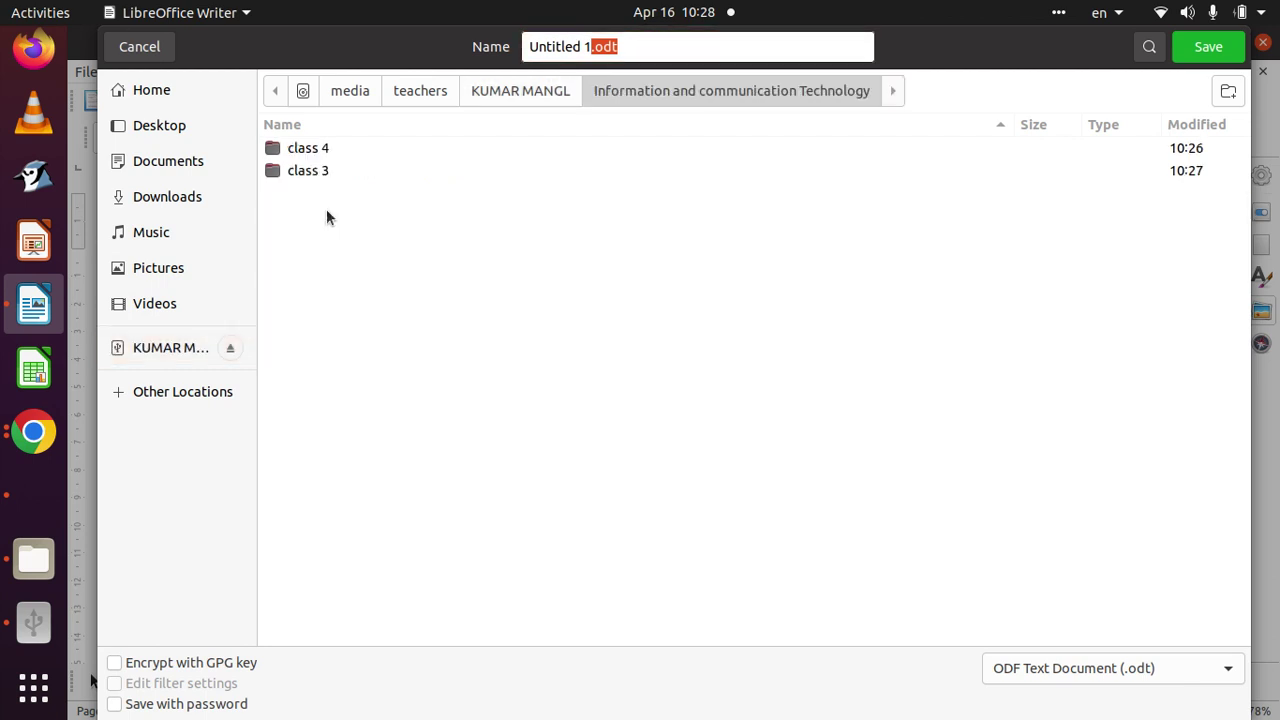
{"action": "double_click", "coordinate": [309, 156]}
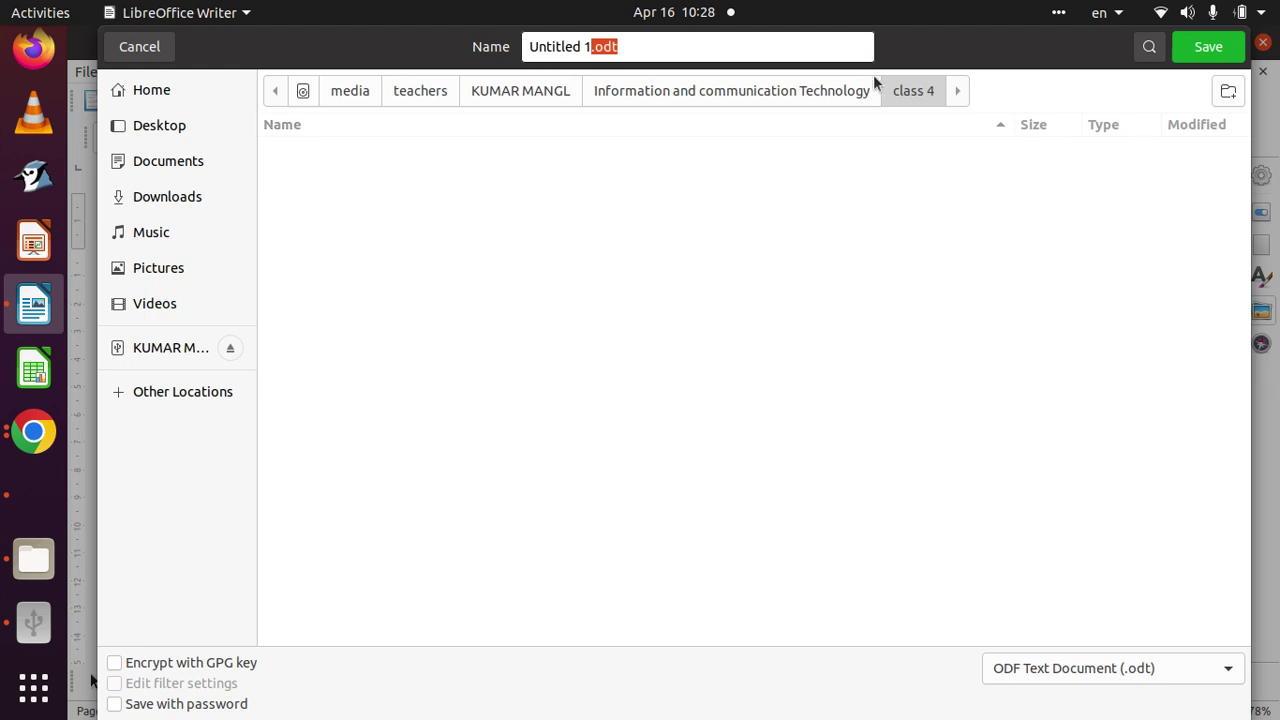
{"action": "left_click", "coordinate": [797, 93]}
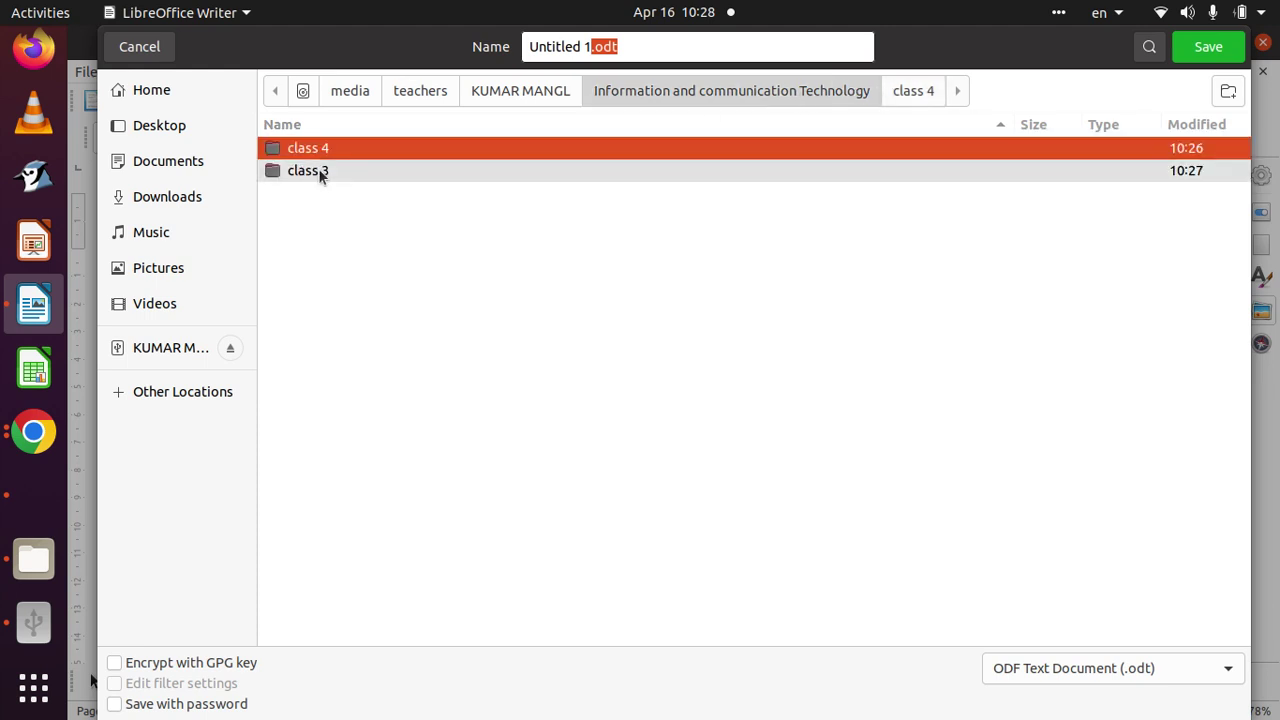
{"action": "double_click", "coordinate": [318, 170]}
{"action": "double_click", "coordinate": [305, 147]}
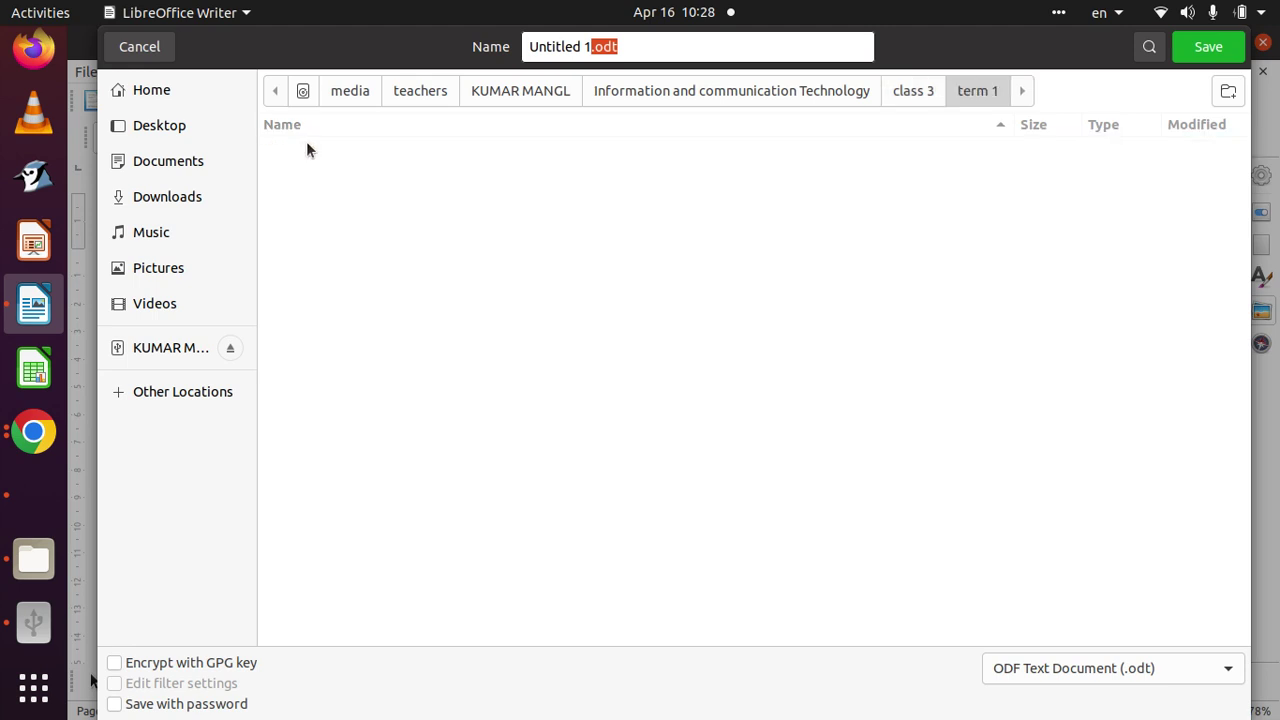
Save the document in term 1 as welcome.odt.
{"action": "triple_click", "coordinate": [640, 46]}
{"action": "key", "text": "BackSpace"}
{"action": "type", "text": "we"}
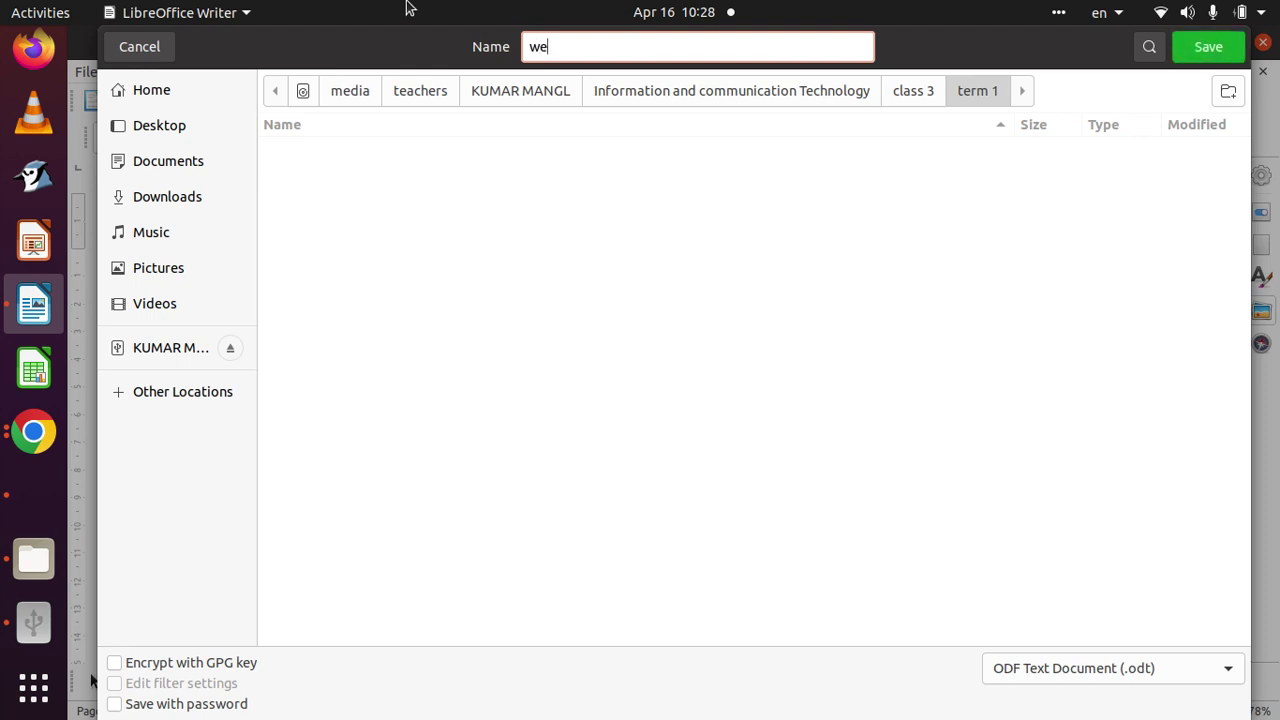
{"action": "type", "text": "lcome"}
{"action": "left_click", "coordinate": [1208, 48]}
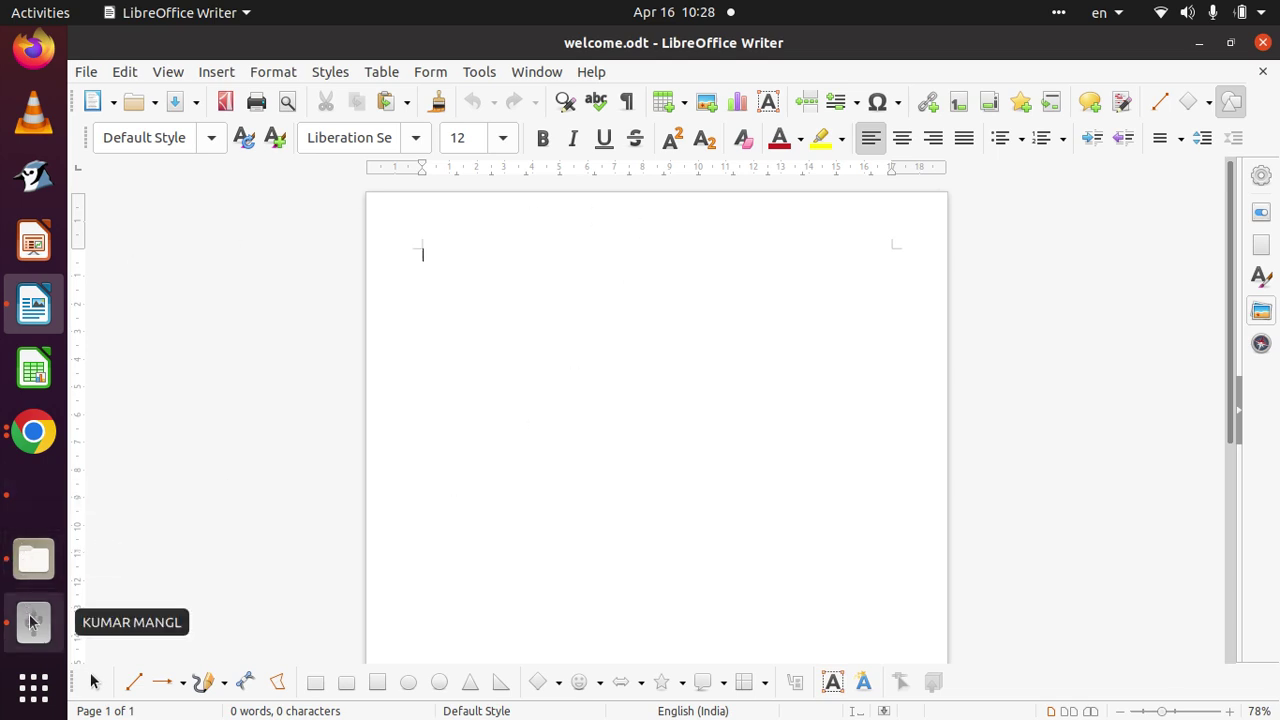
{"action": "left_click", "coordinate": [33, 621]}
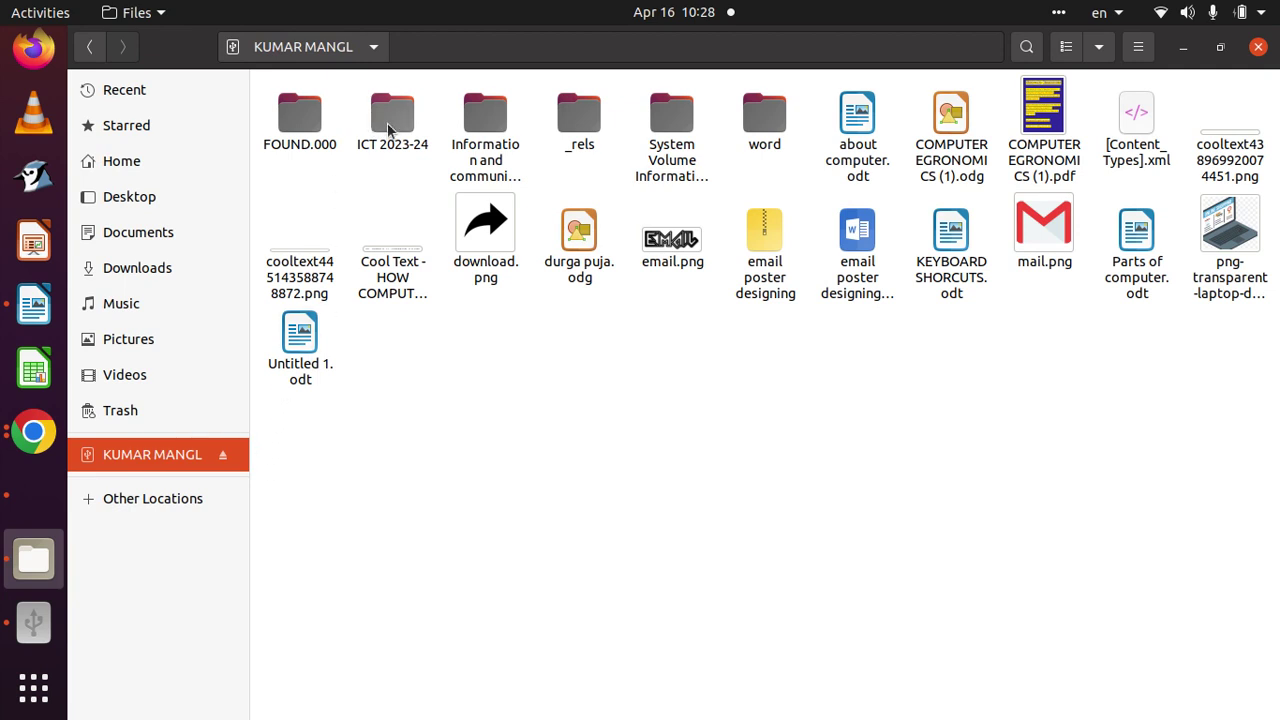
Open Information and communication Technology > class 3 > term 1 in Files and bring up welcome.odt's options.
{"action": "mouse_move", "coordinate": [390, 118]}
{"action": "left_mouse_down"}
{"action": "mouse_move", "coordinate": [440, 155]}
{"action": "mouse_move", "coordinate": [392, 118]}
{"action": "left_mouse_up"}
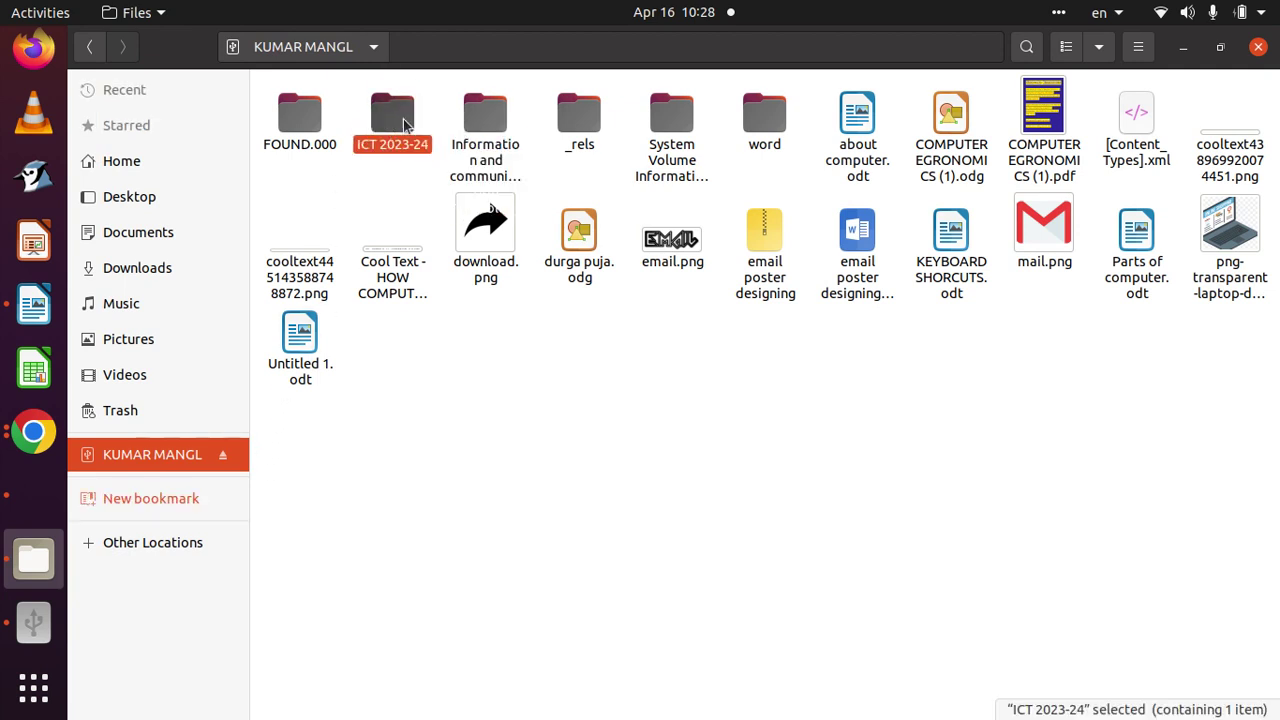
{"action": "left_click", "coordinate": [483, 118]}
{"action": "double_click", "coordinate": [483, 118]}
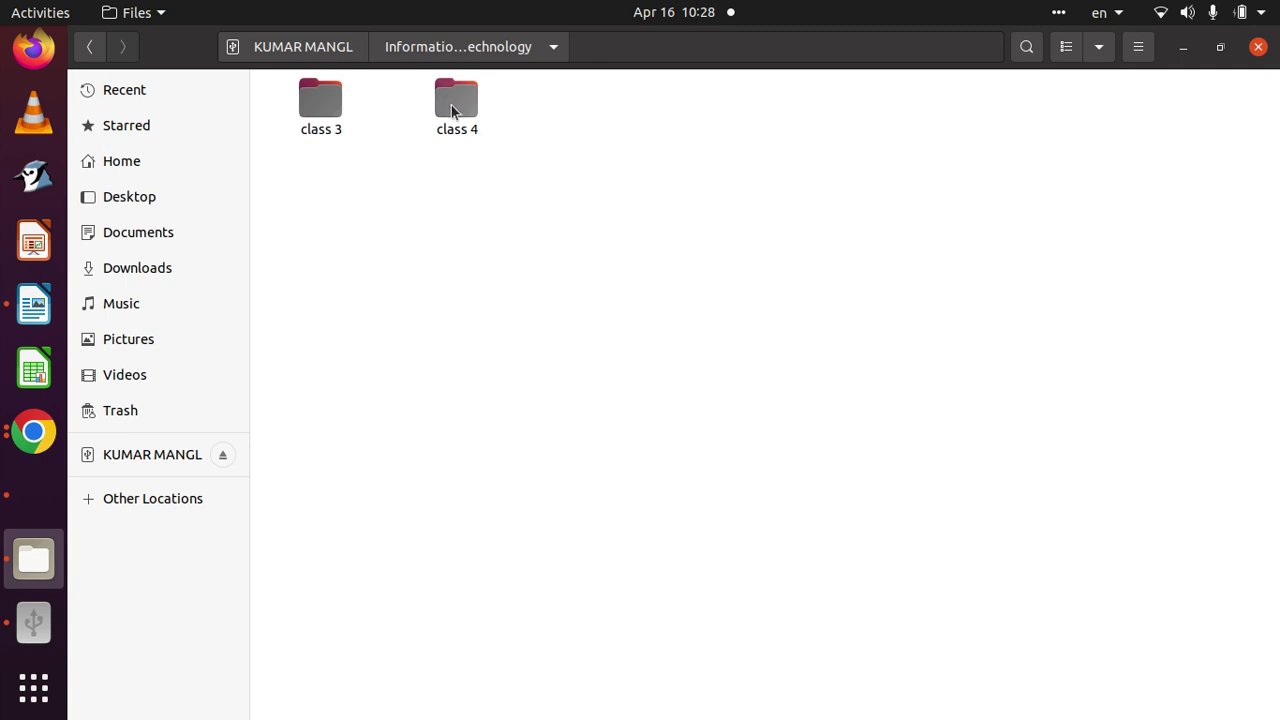
{"action": "double_click", "coordinate": [335, 98]}
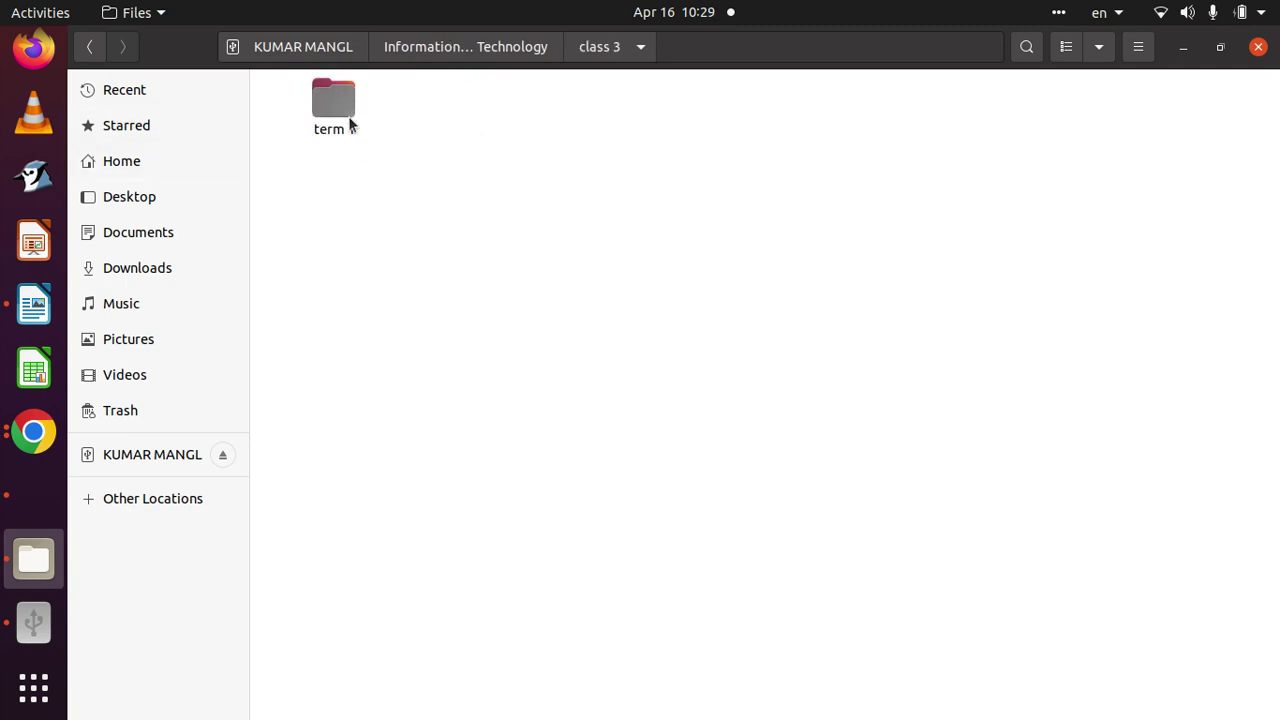
{"action": "double_click", "coordinate": [333, 108]}
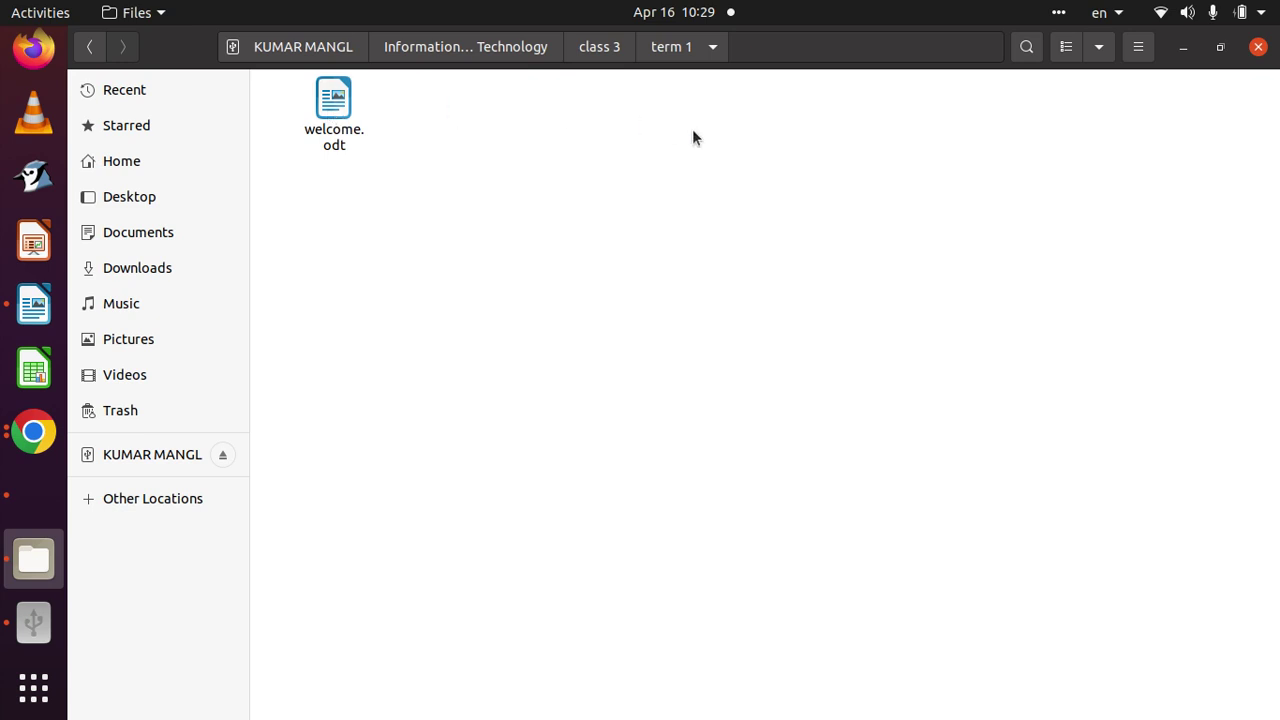
{"action": "right_click", "coordinate": [327, 112]}
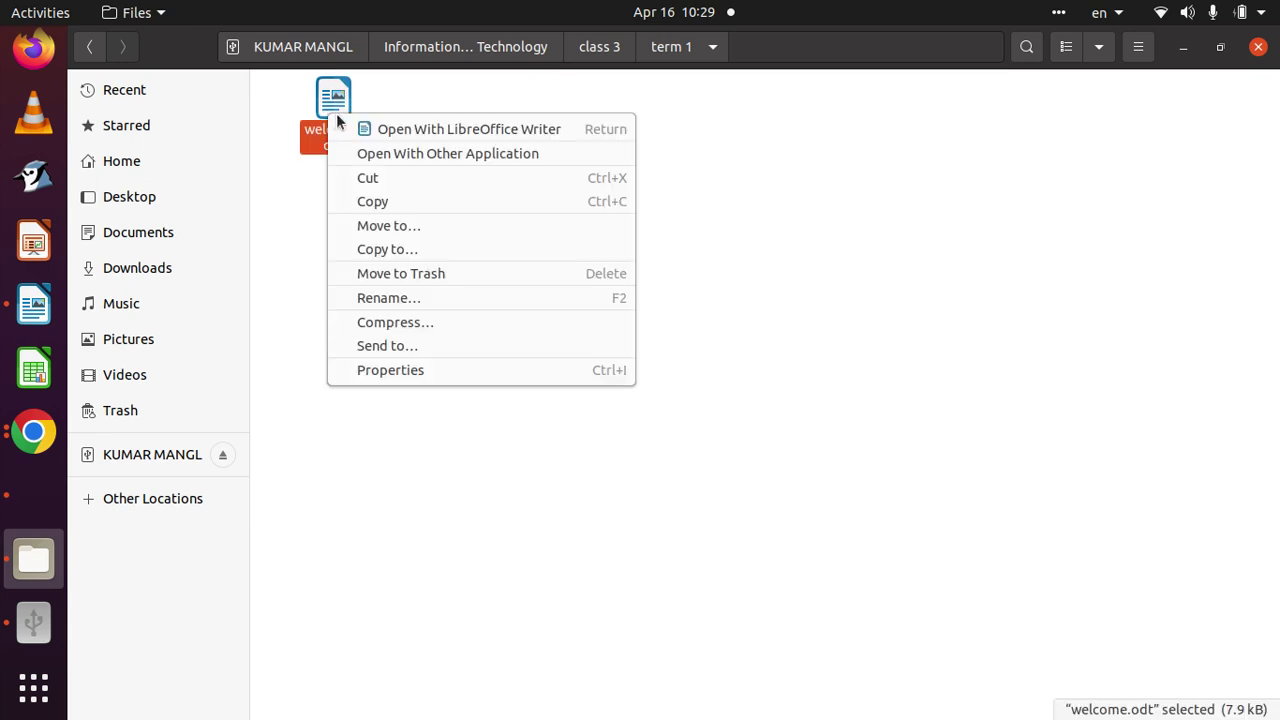
Move welcome.odt into the Information and communication Technology > class 4 folder.
{"action": "left_click", "coordinate": [466, 232]}
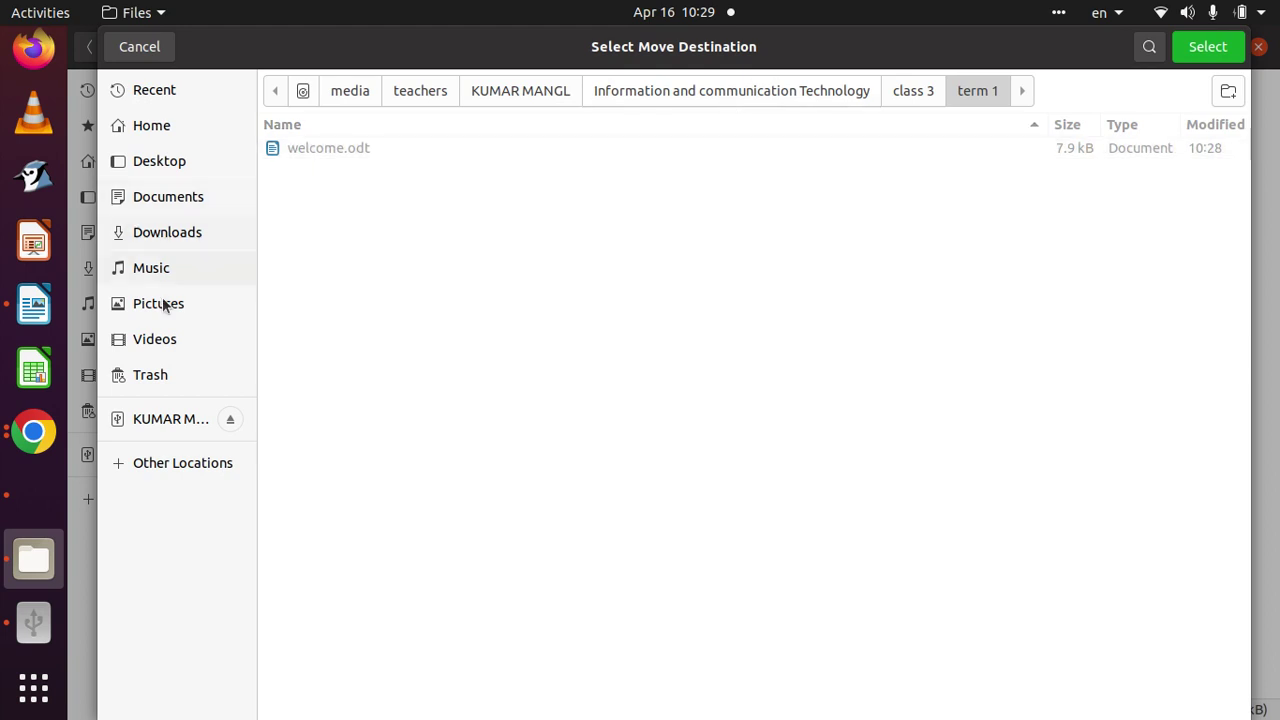
{"action": "left_click", "coordinate": [158, 420]}
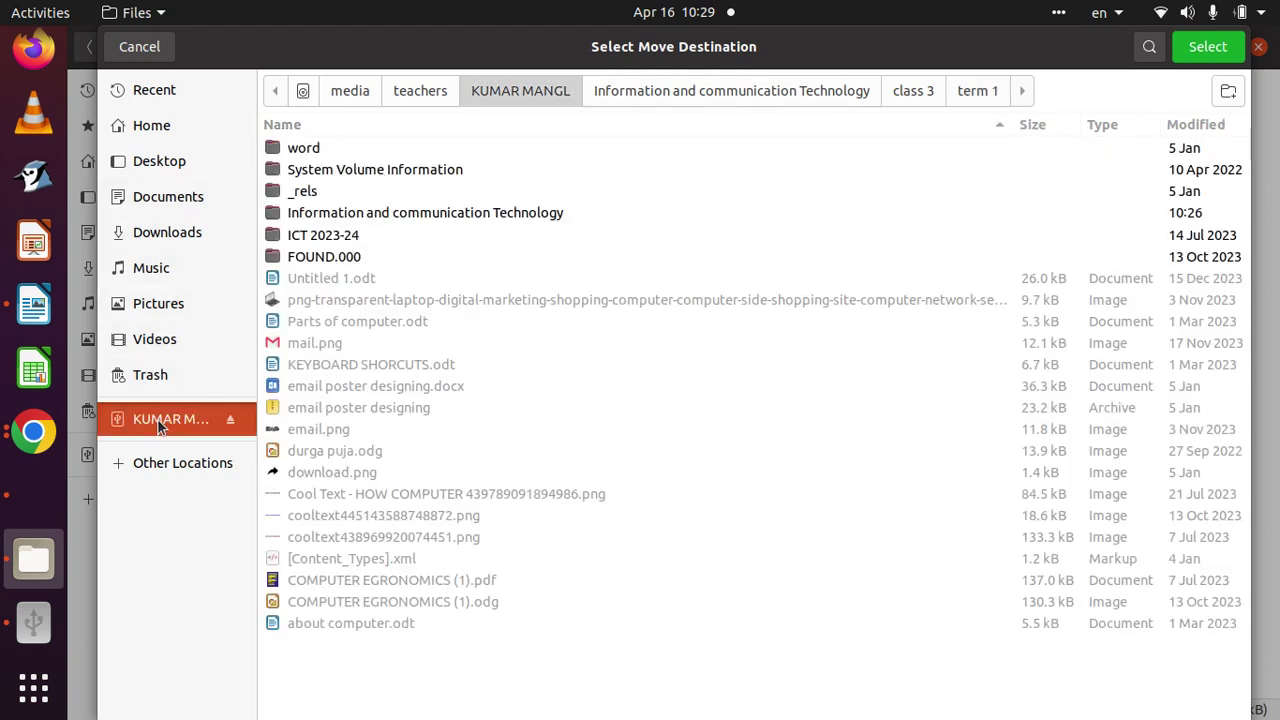
{"action": "double_click", "coordinate": [364, 212]}
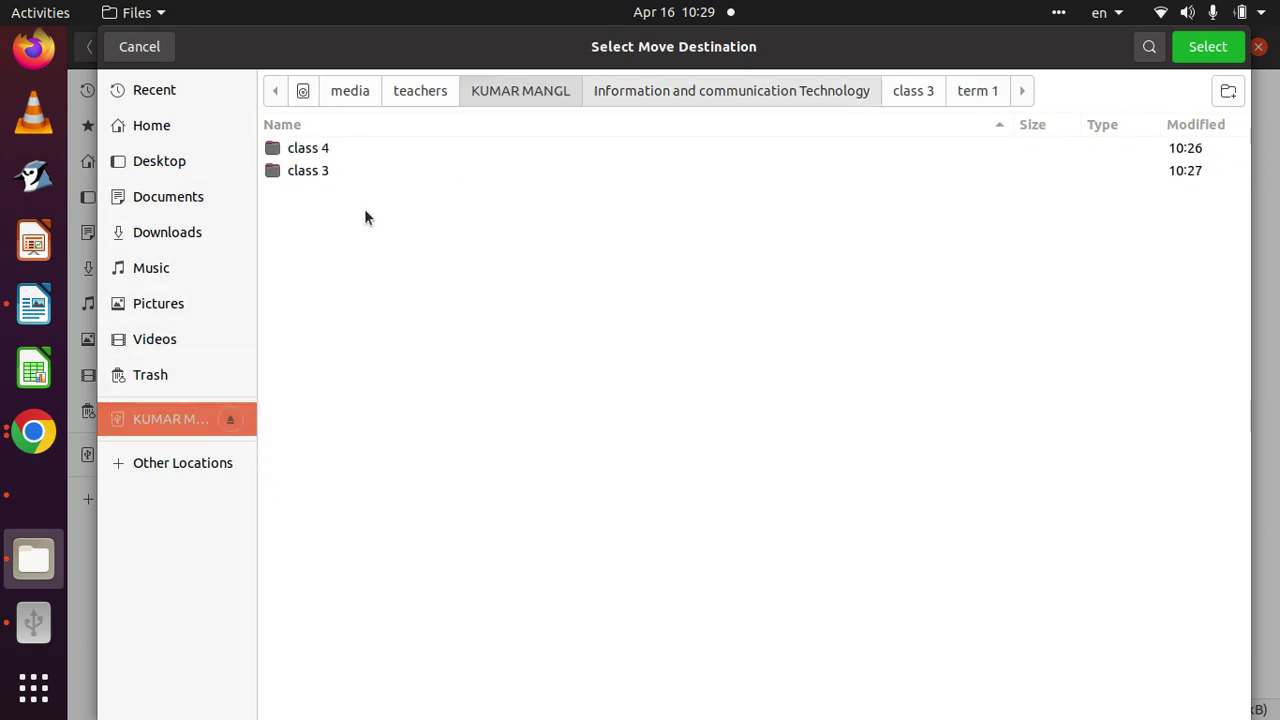
{"action": "double_click", "coordinate": [320, 157]}
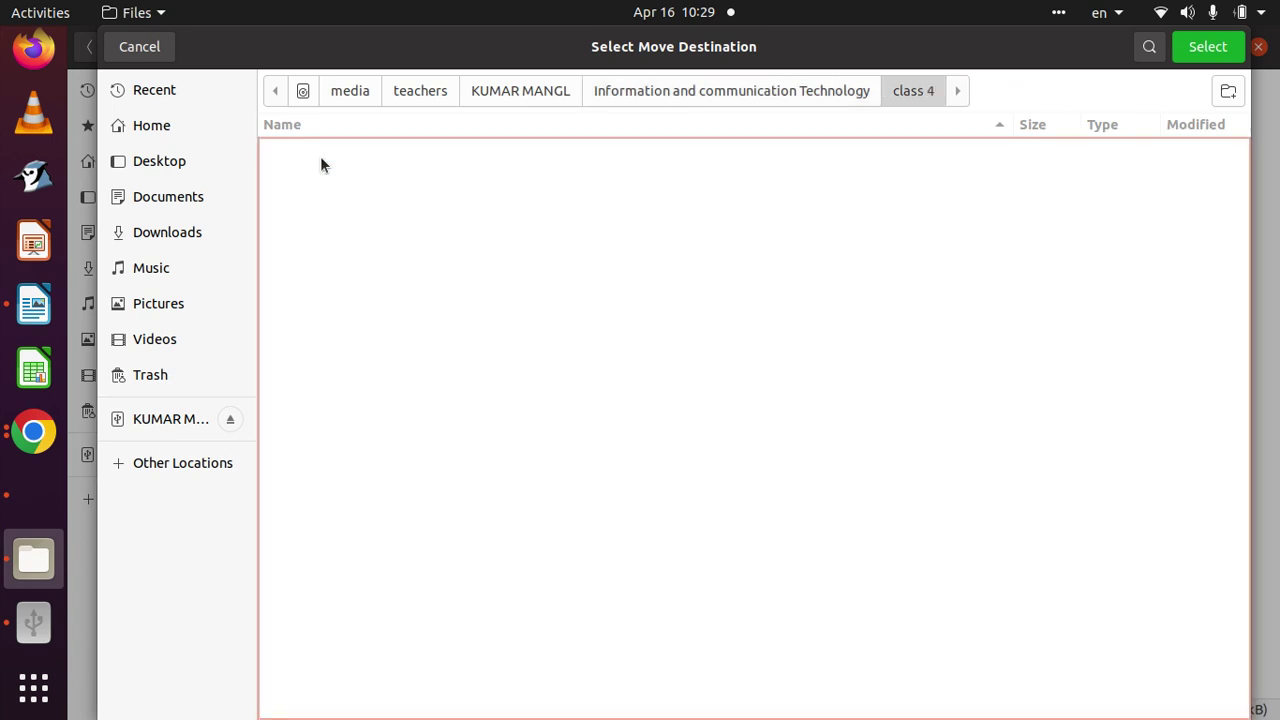
{"action": "left_click", "coordinate": [1205, 48]}
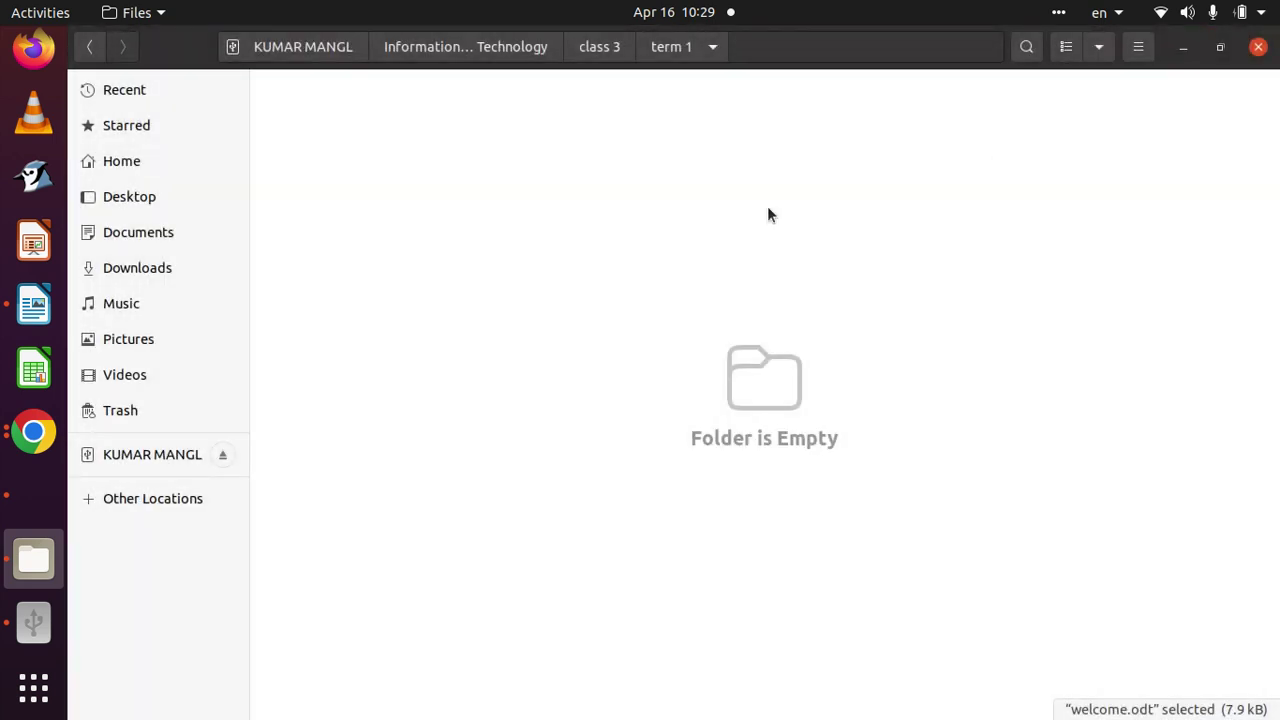
Check that welcome.odt is in class 4, then return to the drive's top level.
{"action": "left_click", "coordinate": [592, 55]}
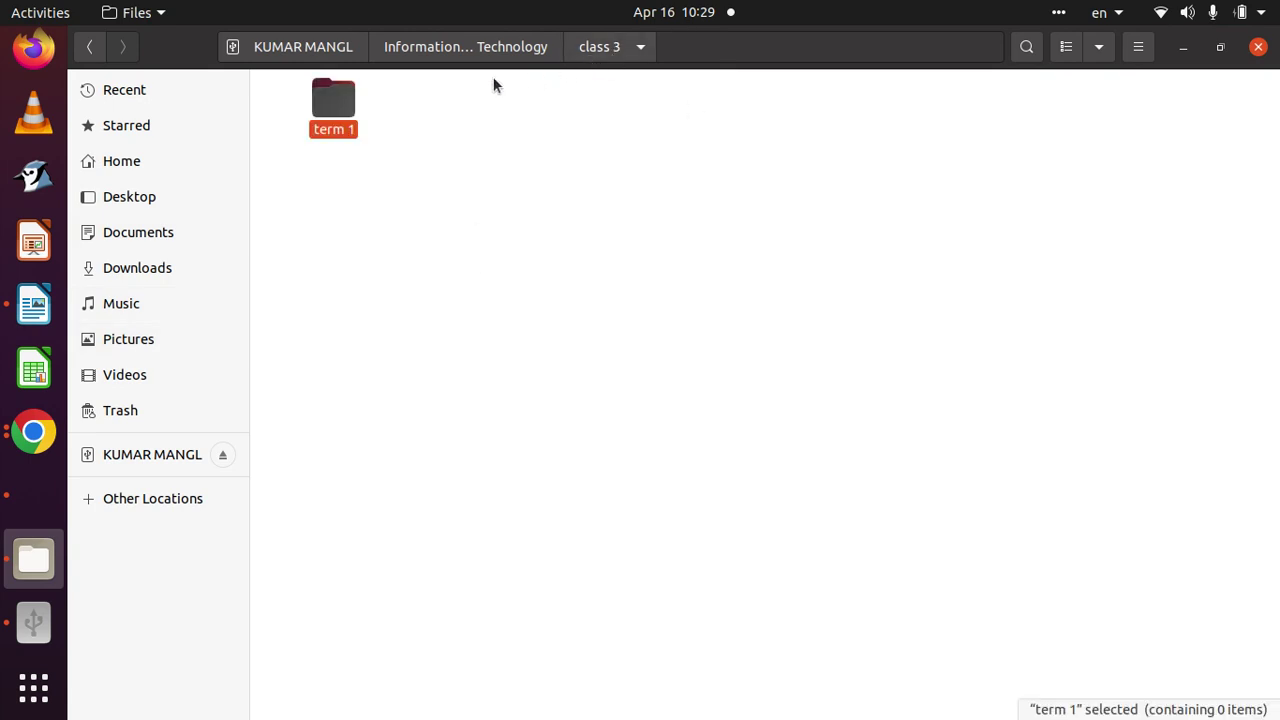
{"action": "left_click", "coordinate": [511, 52]}
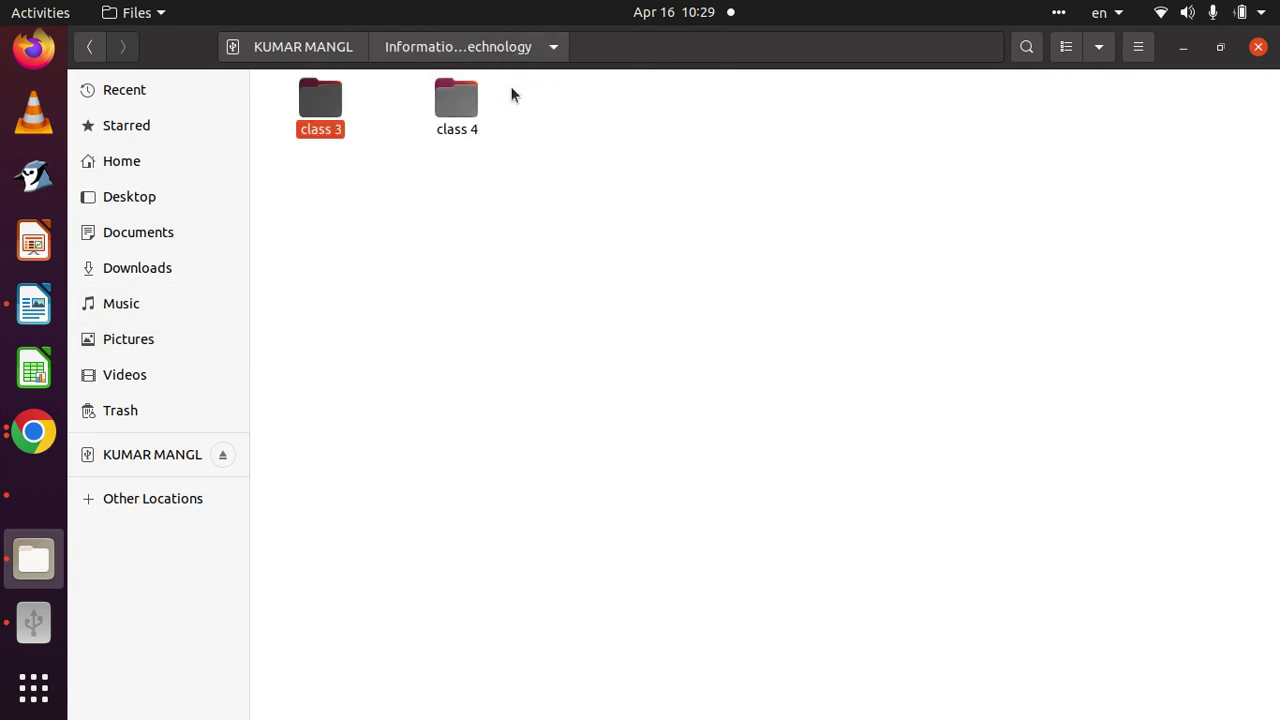
{"action": "double_click", "coordinate": [457, 100]}
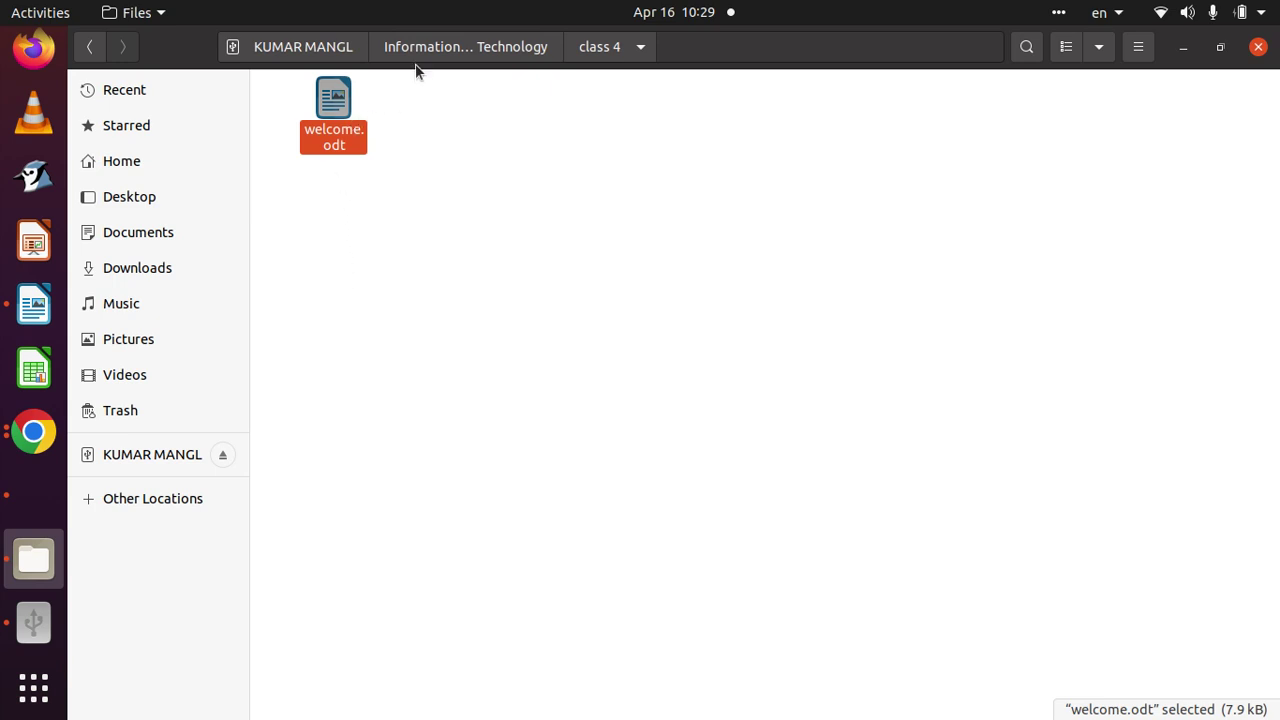
{"action": "left_click", "coordinate": [331, 53]}
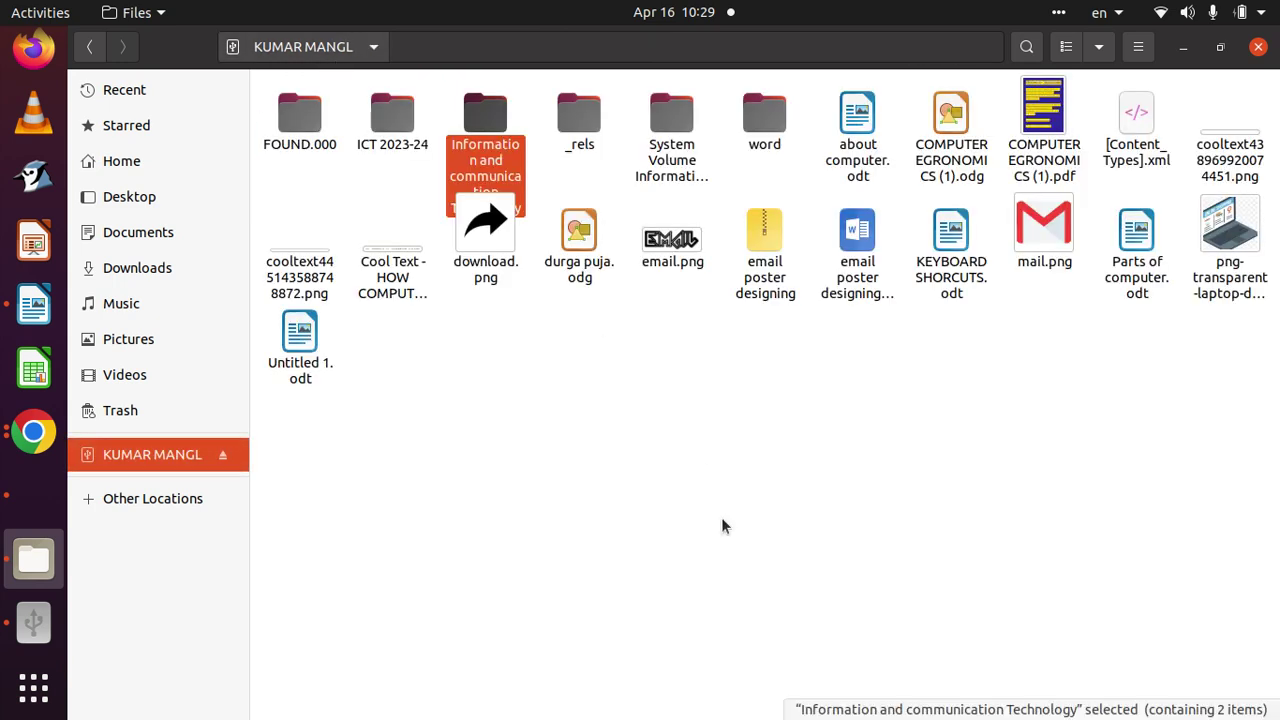
Delete Untitled 1.odt from the pen drive and dismiss the deletion notice.
{"action": "left_click", "coordinate": [721, 517]}
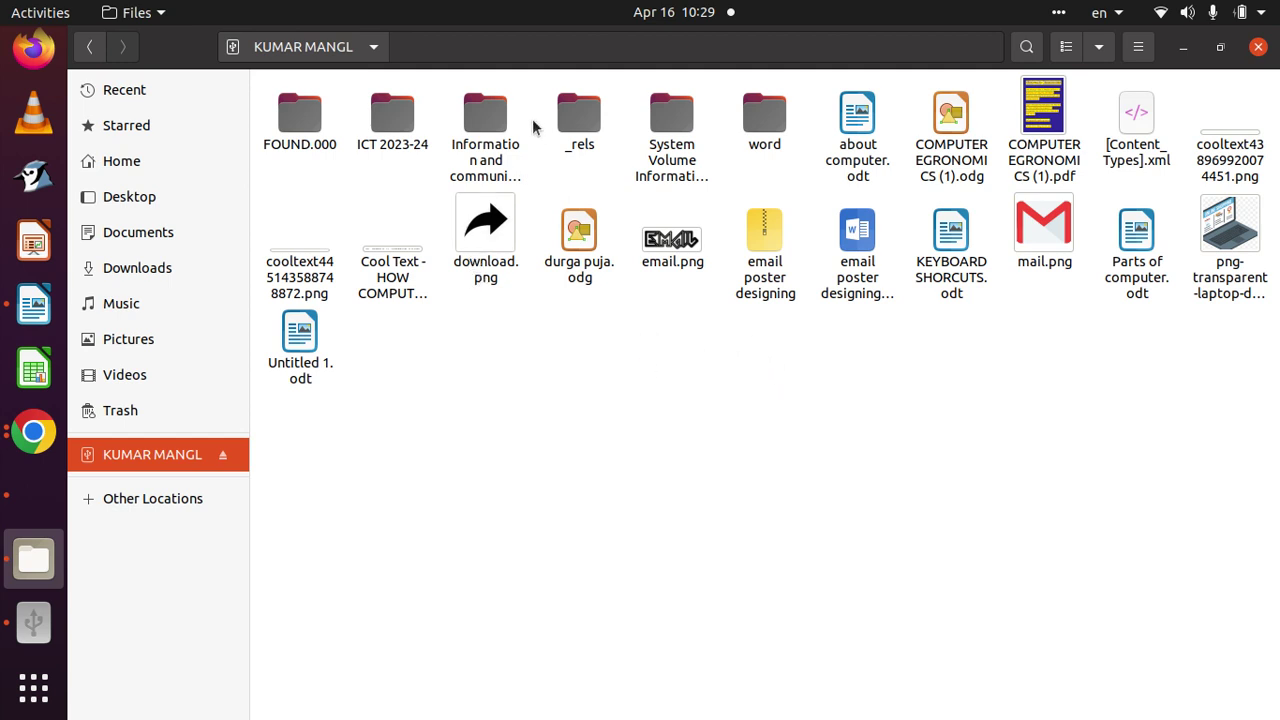
{"action": "left_click", "coordinate": [303, 340]}
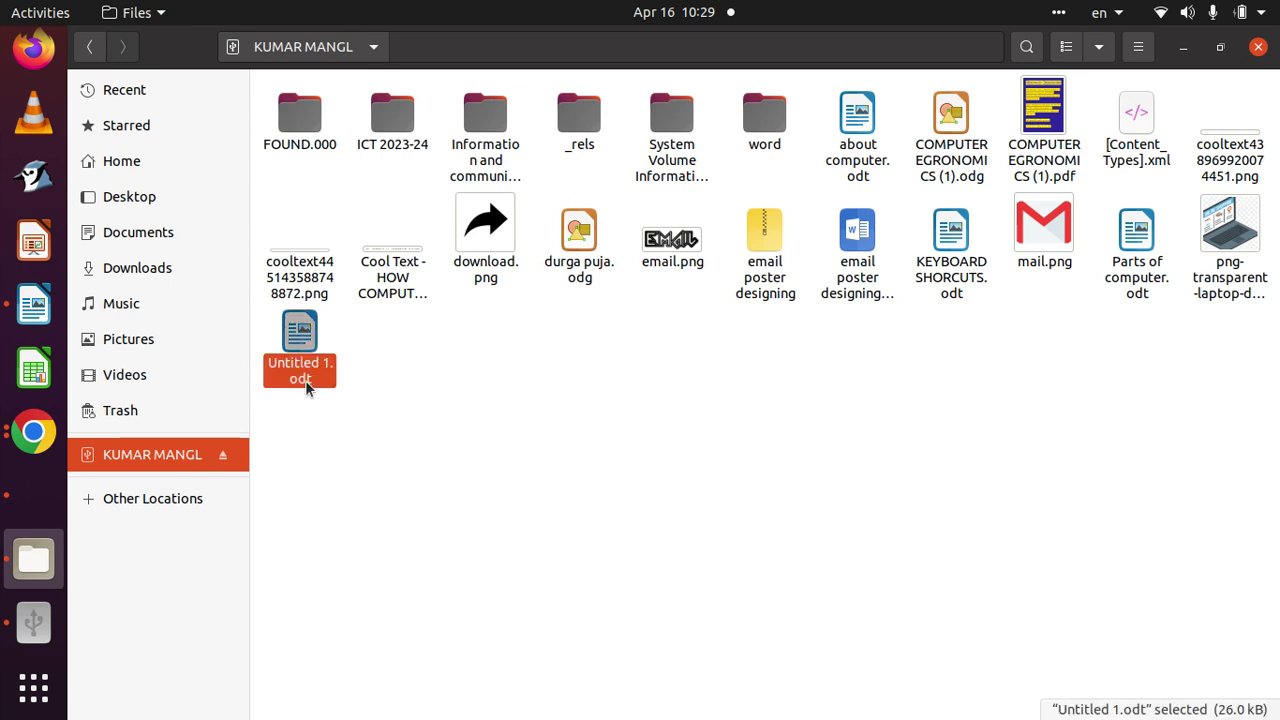
{"action": "key", "text": "Delete"}
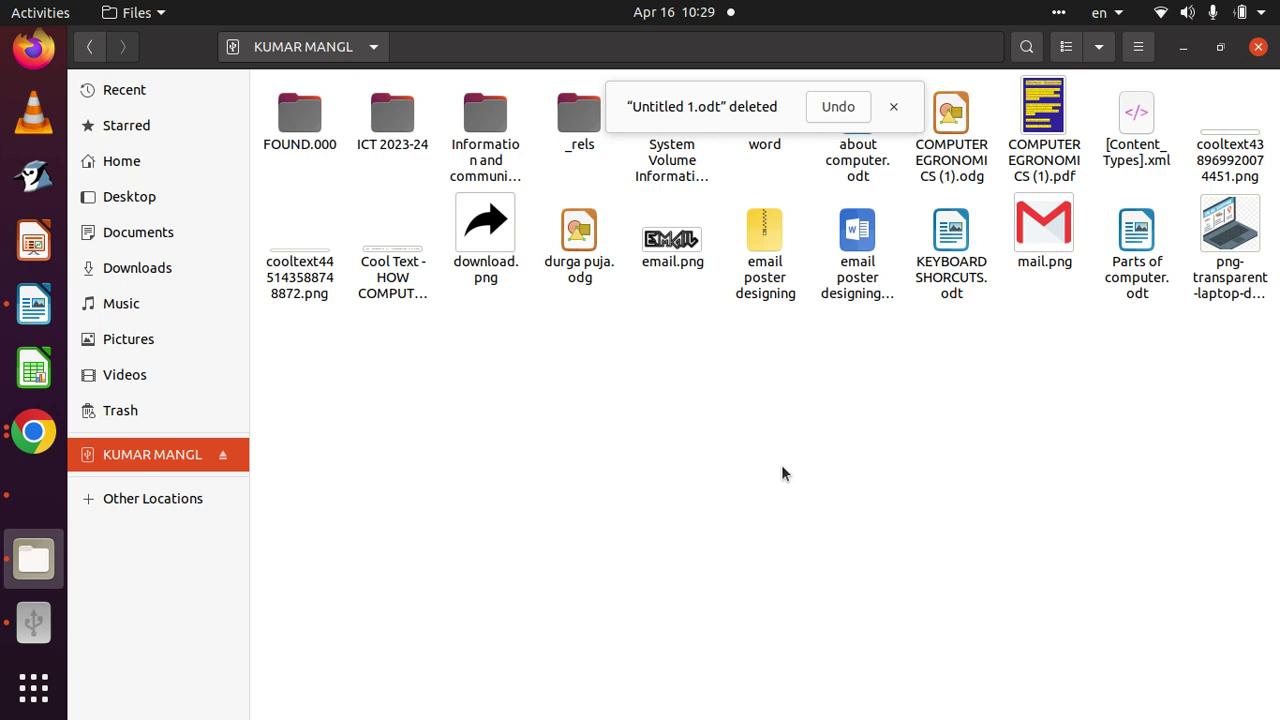
{"action": "left_click", "coordinate": [893, 107]}
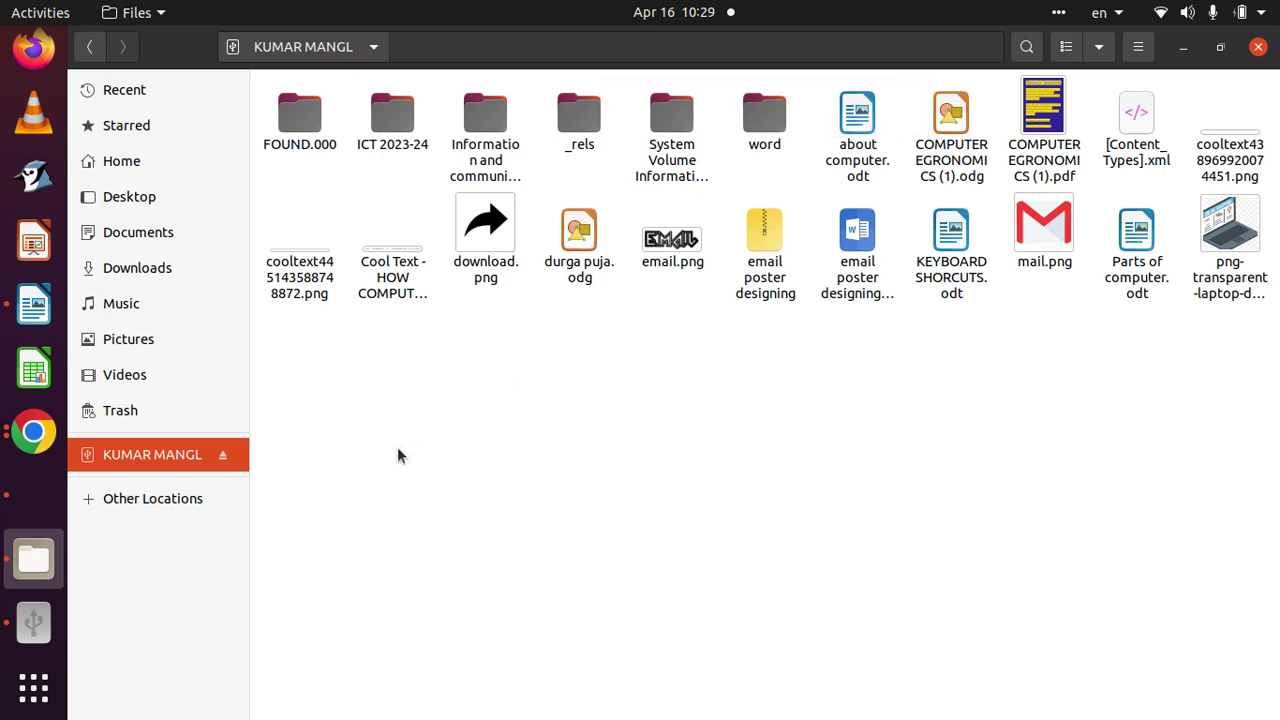
{"action": "left_click", "coordinate": [1068, 52]}
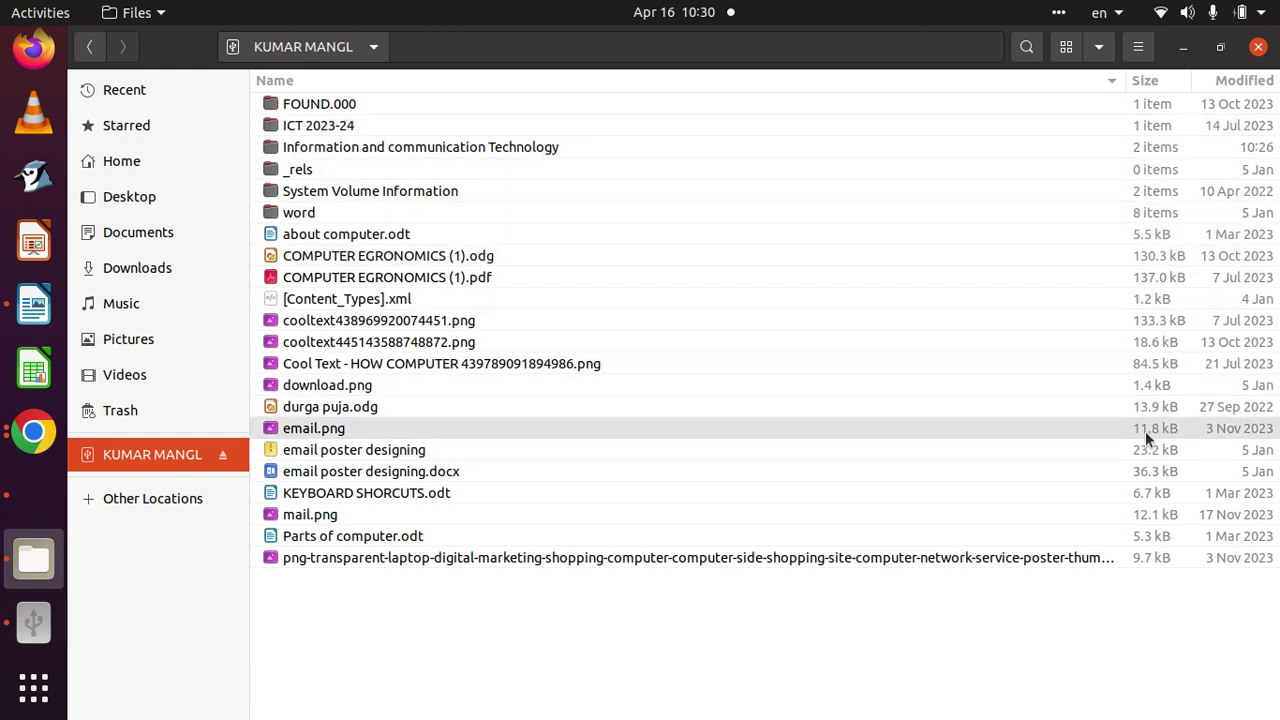
{"action": "left_click", "coordinate": [1064, 47]}
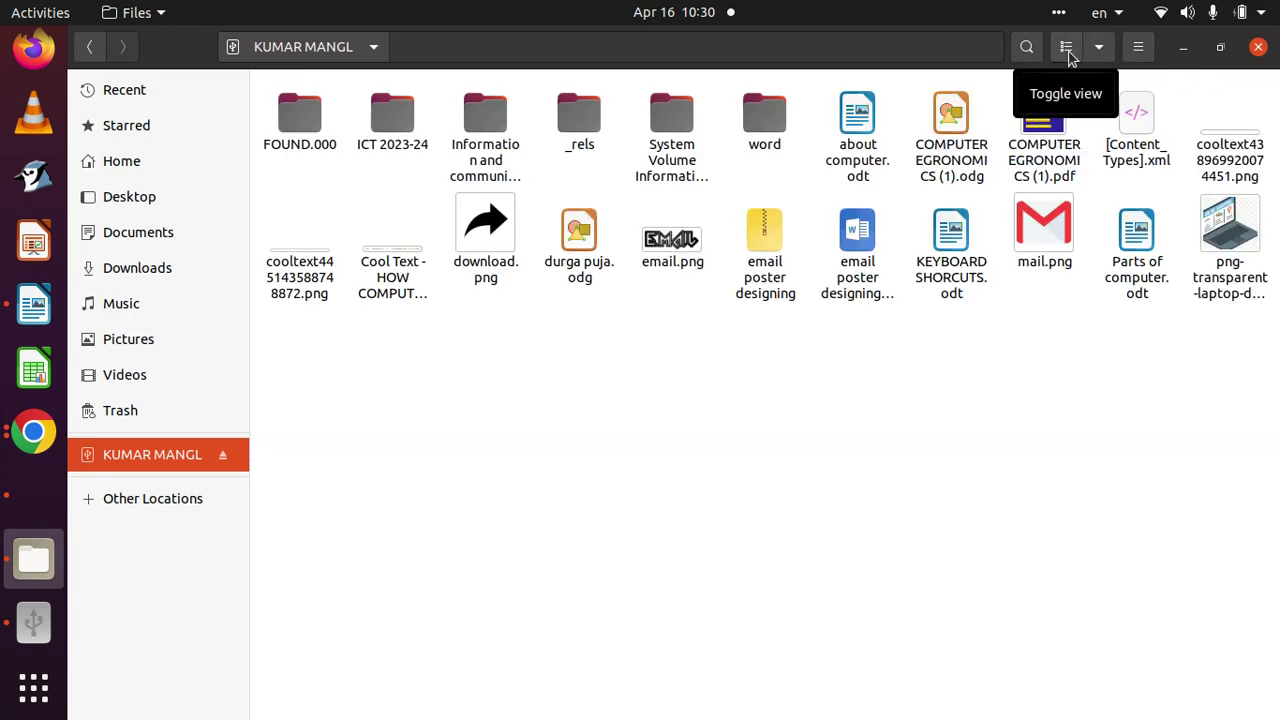